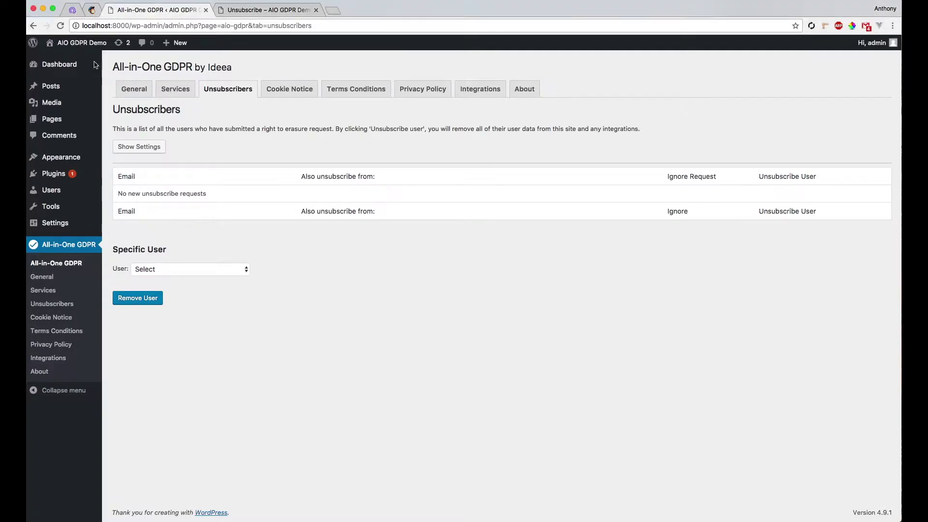
# Step: Show the GDPR Article 17 'Right to erasure' text, highlighting its heading and first sentence
pyautogui.press('super+1')
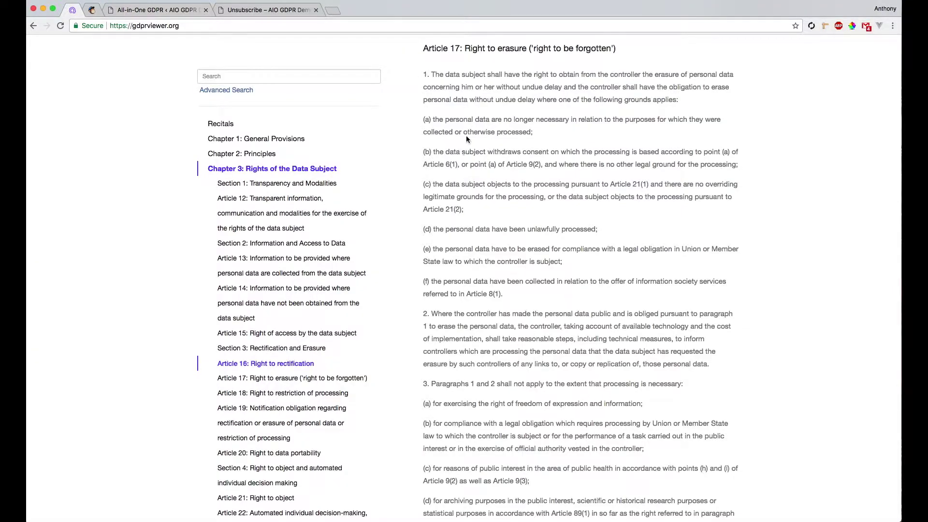
pyautogui.moveTo(424, 48); pyautogui.dragTo(527, 48)
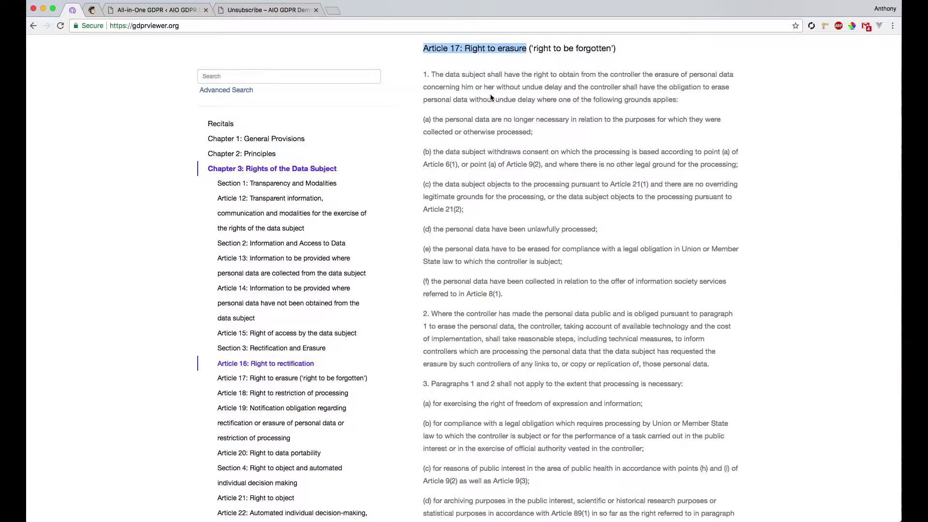
pyautogui.moveTo(431, 74); pyautogui.dragTo(563, 87)
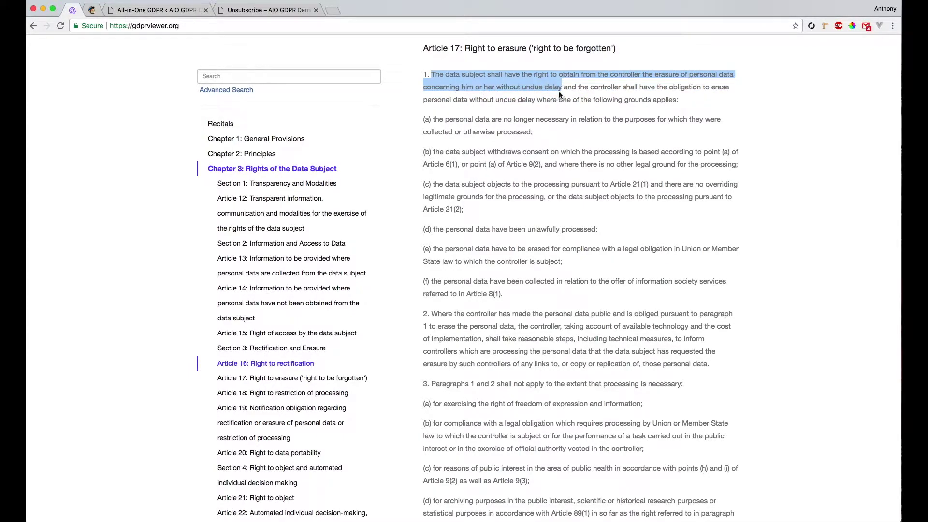
pyautogui.click(564, 86)
pyautogui.click(127, 12)
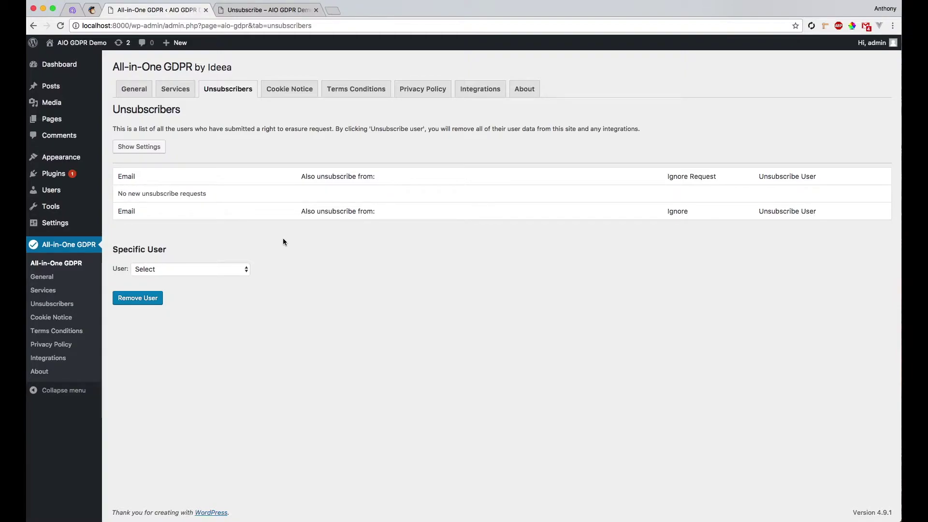
# Step: On the front-end Unsubscribe page, highlight the prefilled email and the Mailchimp removal option
pyautogui.click(268, 9)
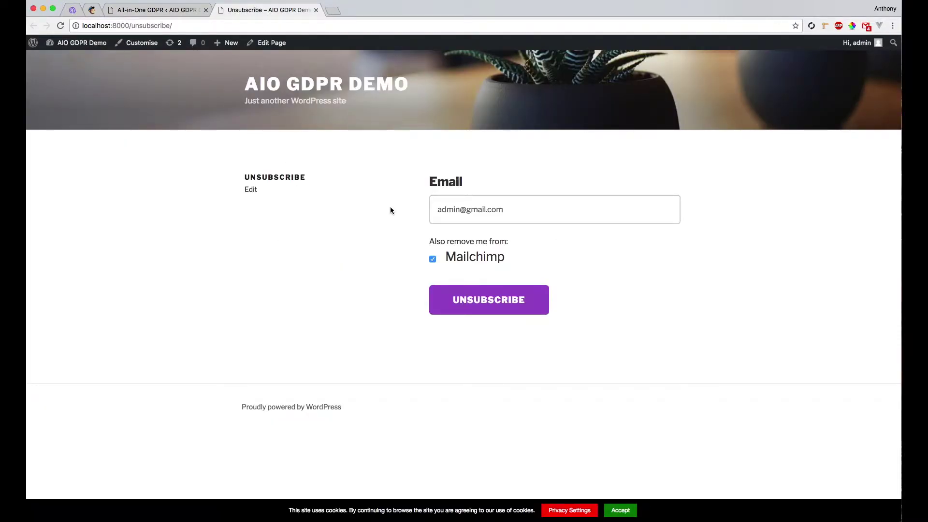
pyautogui.moveTo(505, 209); pyautogui.dragTo(419, 210)
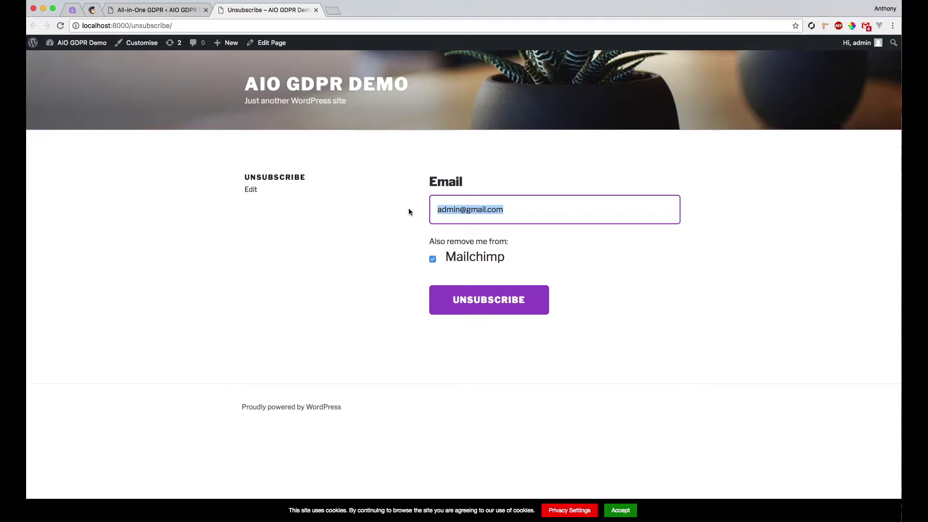
pyautogui.moveTo(428, 259); pyautogui.dragTo(509, 269)
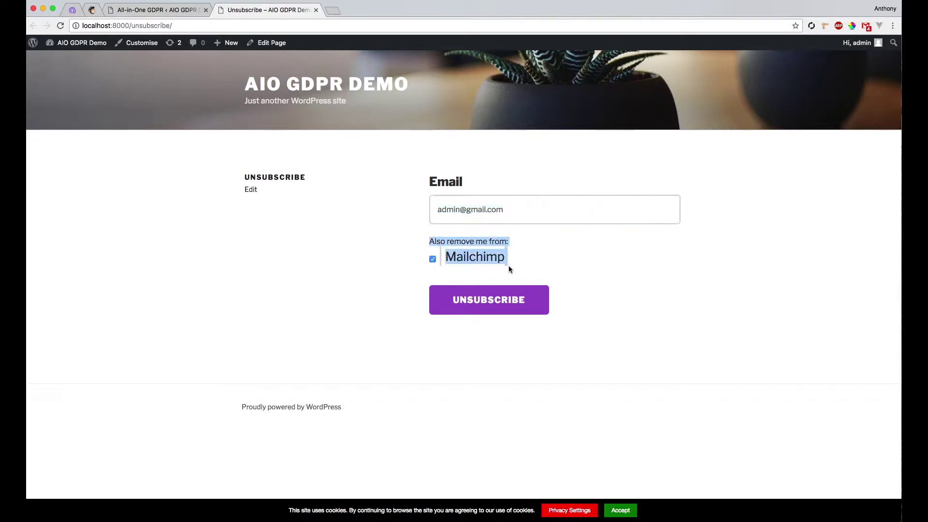
pyautogui.click(515, 270)
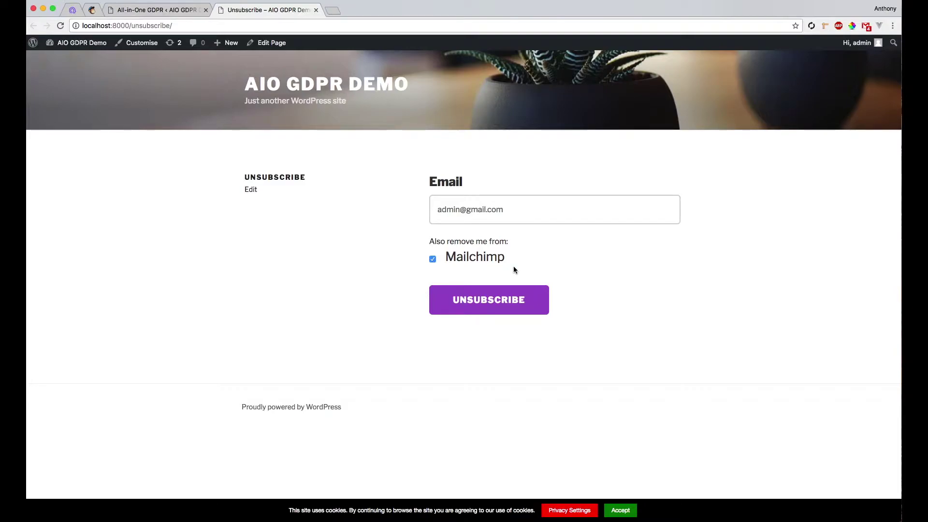
pyautogui.moveTo(441, 260); pyautogui.dragTo(500, 260)
pyautogui.click(286, 275)
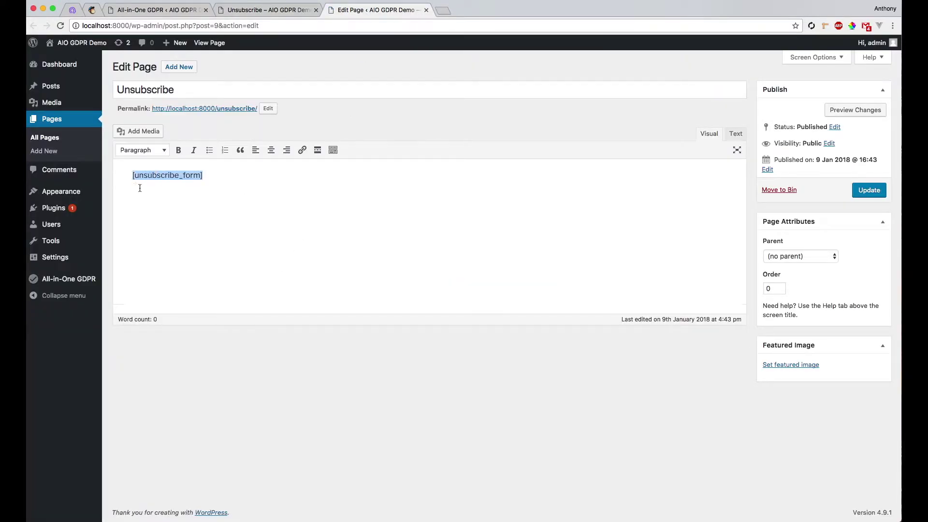
# Step: Clear the highlight on the page's [unsubscribe_form] shortcode in the editor
pyautogui.click(193, 186)
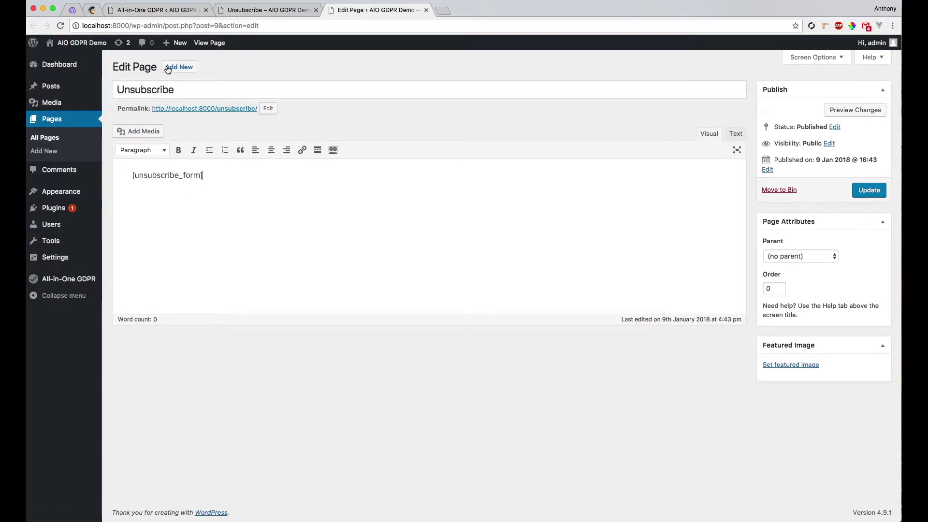
# Step: Start a new user under Users > Add New, filling the suggested username and email
pyautogui.moveTo(53, 225)
pyautogui.click(129, 239)
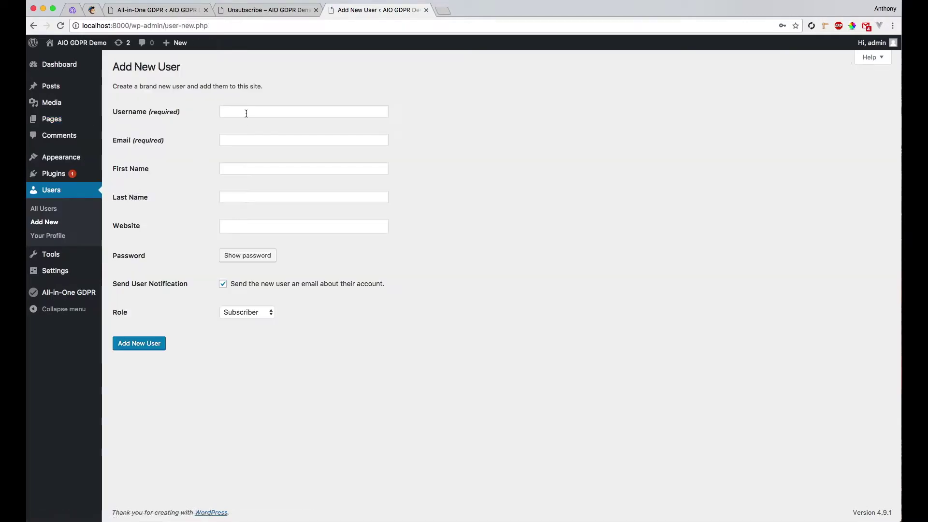
pyautogui.click(246, 110)
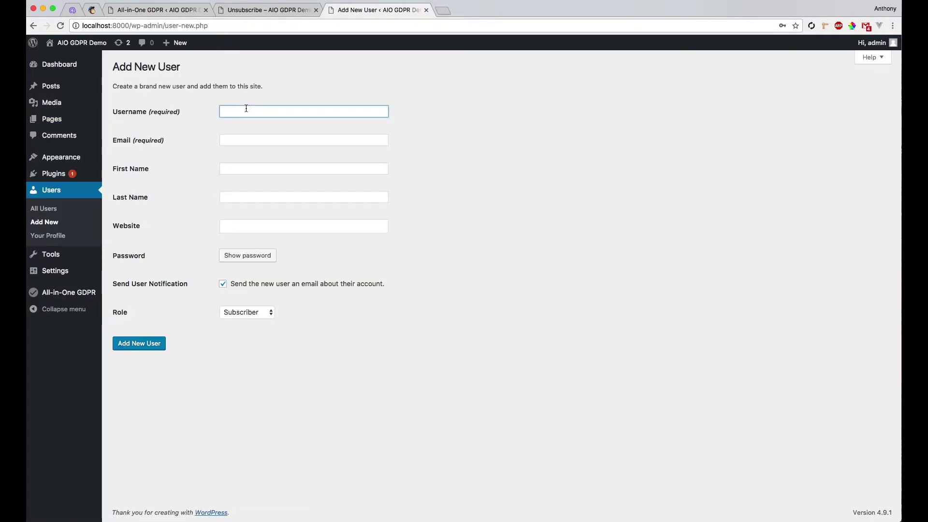
pyautogui.write('an')
pyautogui.press('Down')
pyautogui.press('Tab')
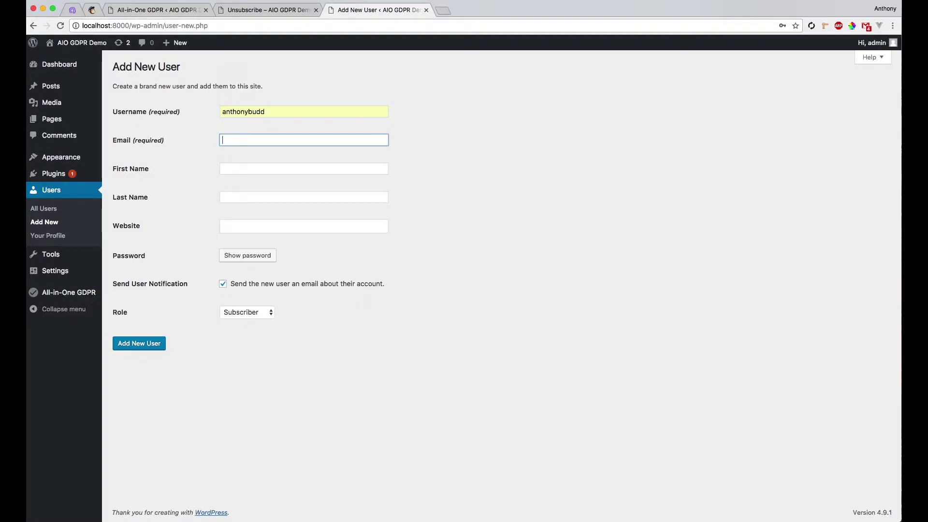
pyautogui.write('Un')
pyautogui.press('Down')
pyautogui.press('Return')
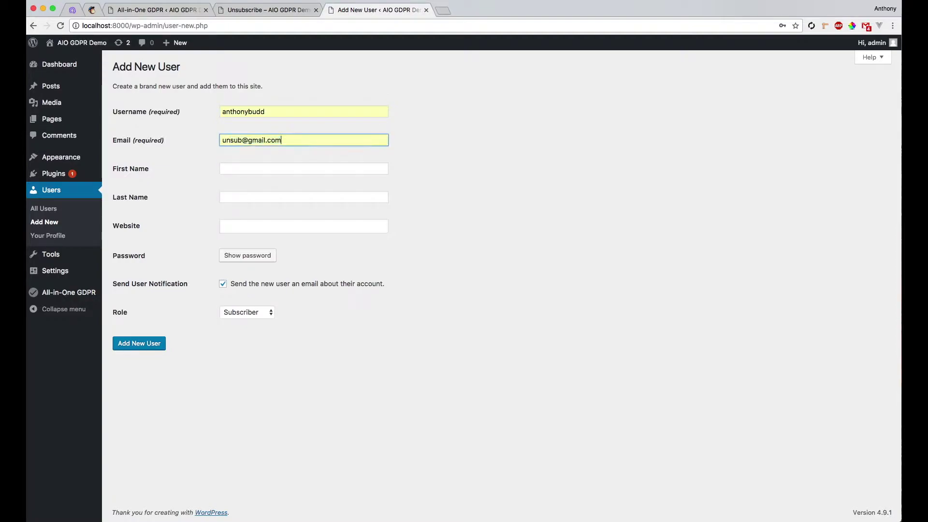
# Step: Fill in the suggested first and last name and create the new Subscriber user
pyautogui.press('Tab')
pyautogui.write('An')
pyautogui.press('Down')
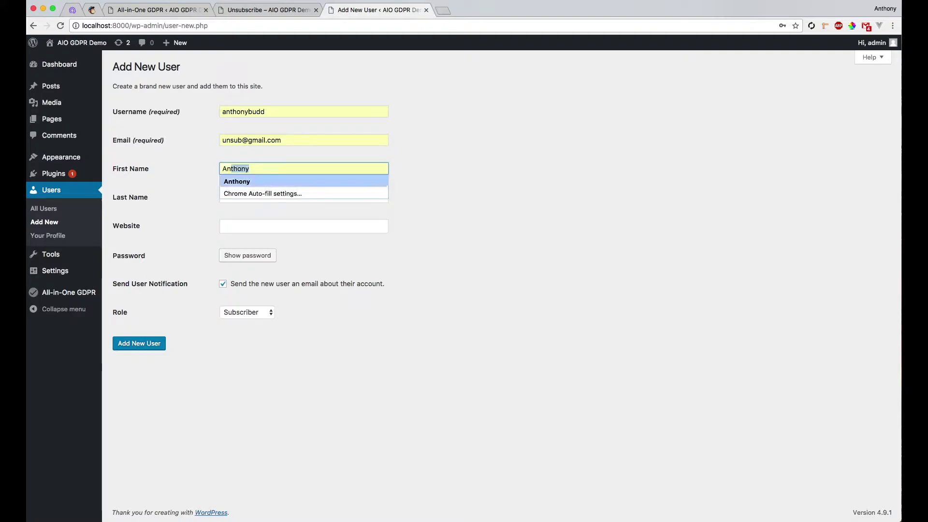
pyautogui.press('Return')
pyautogui.press('Tab')
pyautogui.write('Bu')
pyautogui.press('Down')
pyautogui.press('Return')
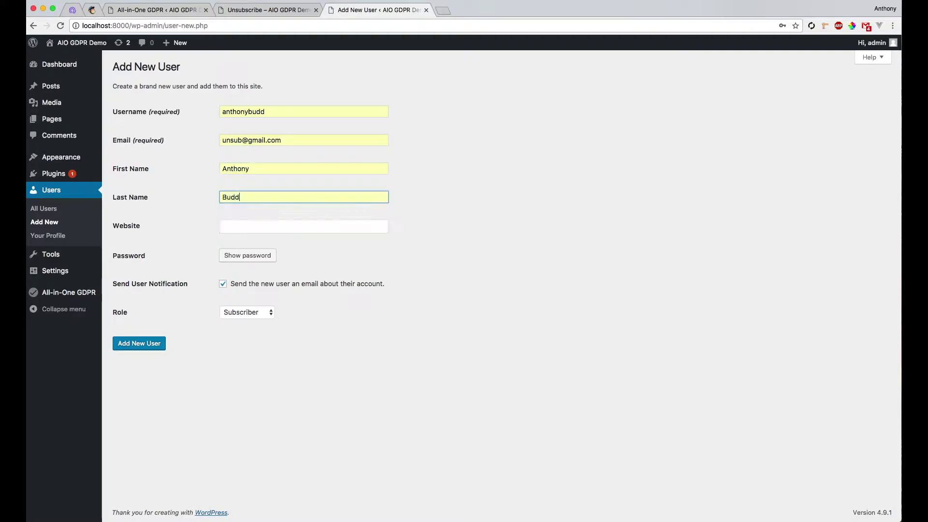
pyautogui.press('Tab')
pyautogui.press('Tab')
pyautogui.press('Tab')
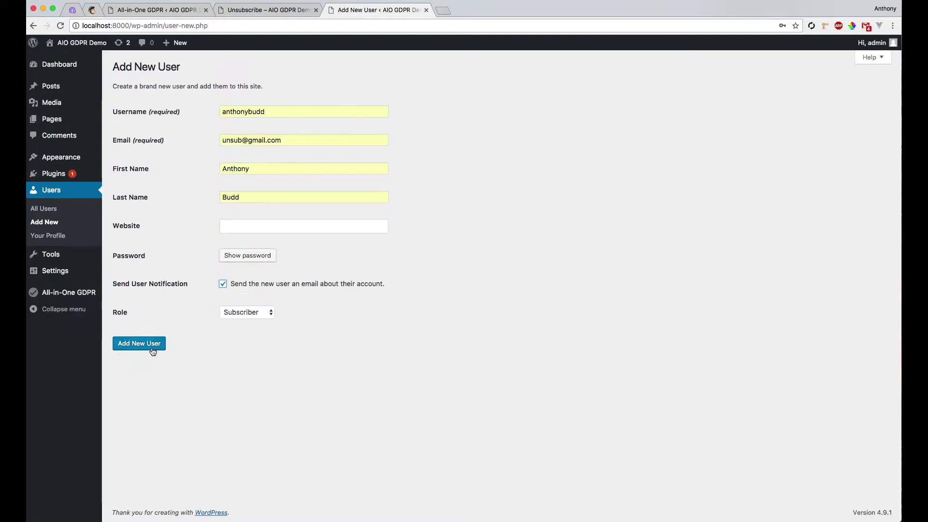
pyautogui.click(131, 345)
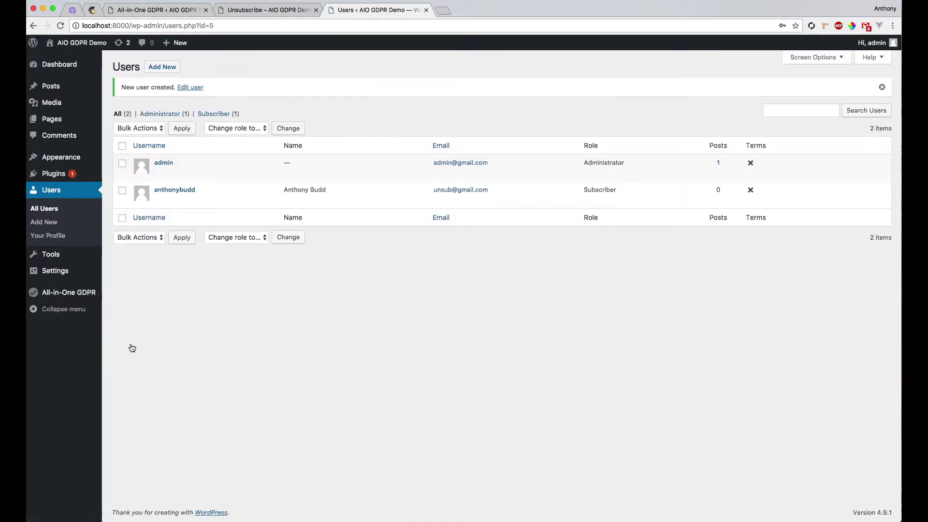
# Step: Open the new user's profile and highlight its user ID in the page address
pyautogui.click(171, 189)
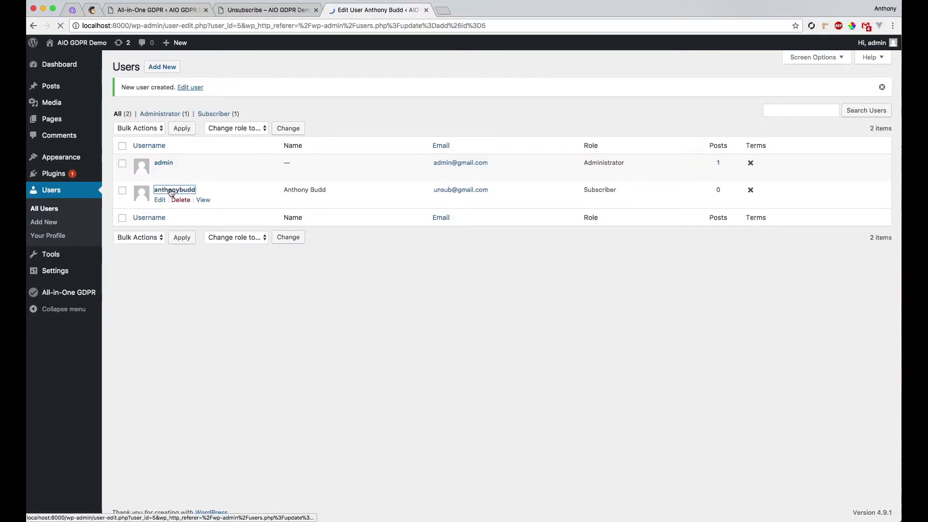
pyautogui.moveTo(214, 26); pyautogui.dragTo(240, 26)
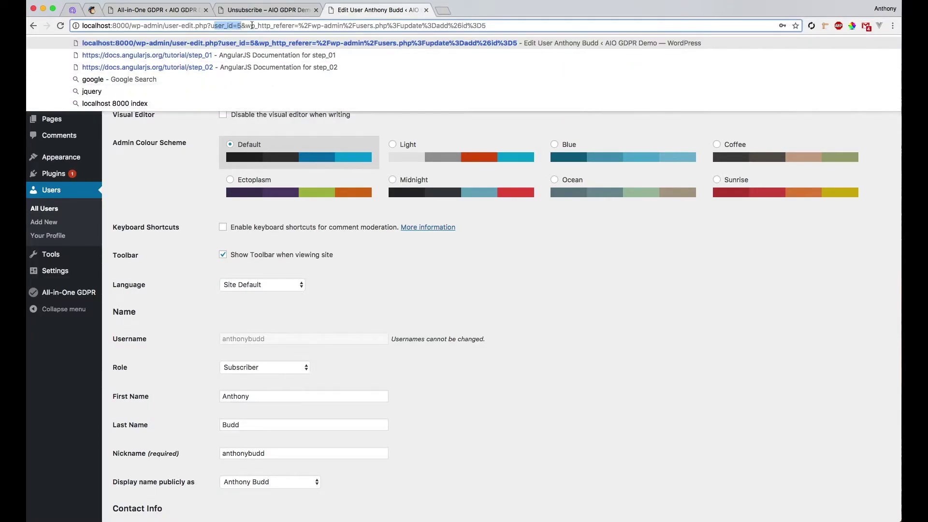
pyautogui.click(255, 12)
pyautogui.click(172, 12)
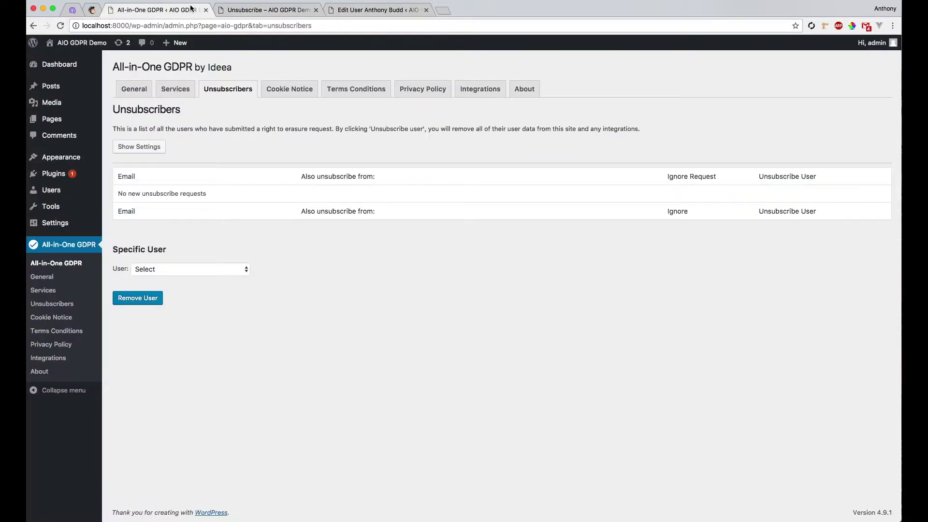
pyautogui.click(99, 13)
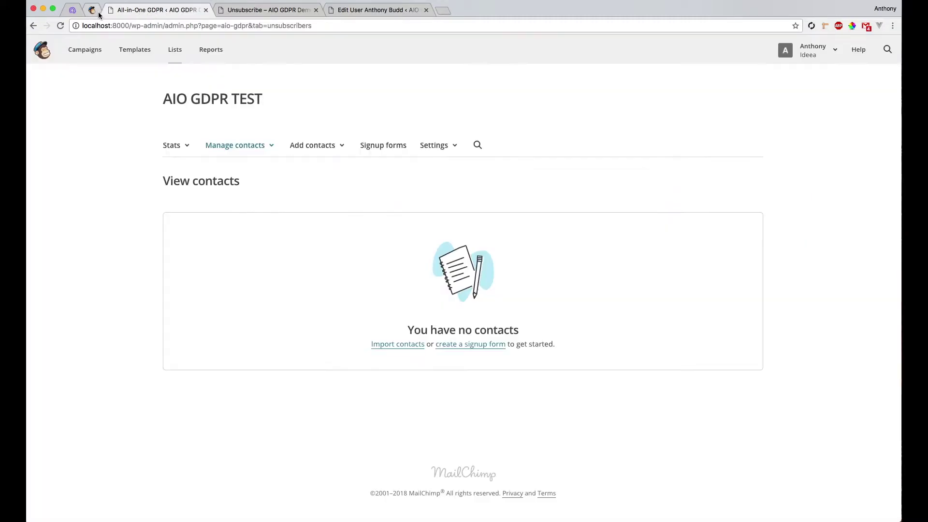
# Step: Paste the test user's email from their profile into Mailchimp's add-subscriber form
pyautogui.click(328, 153)
pyautogui.keyDown('super'); pyautogui.click(321, 170); pyautogui.keyUp('super')
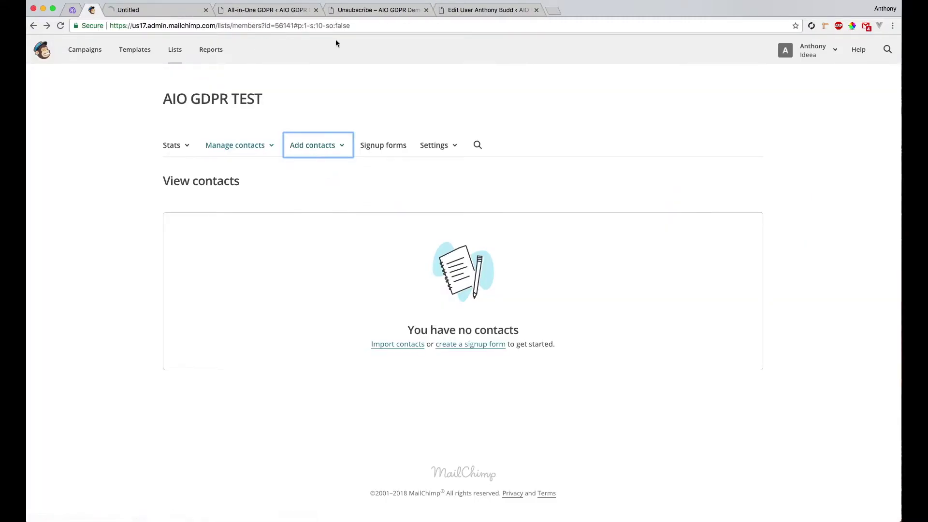
pyautogui.click(474, 15)
pyautogui.press('super+l')
pyautogui.click(269, 409)
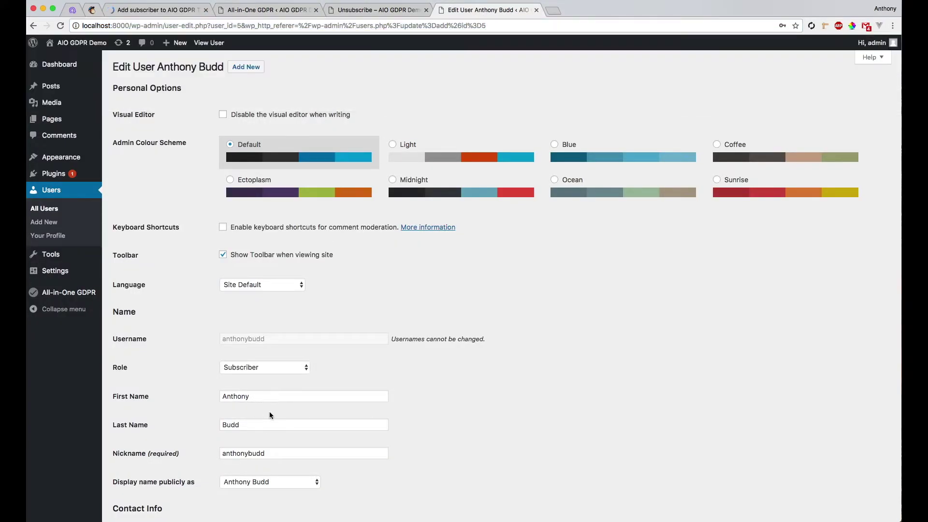
pyautogui.scroll(-3, 292, 372)
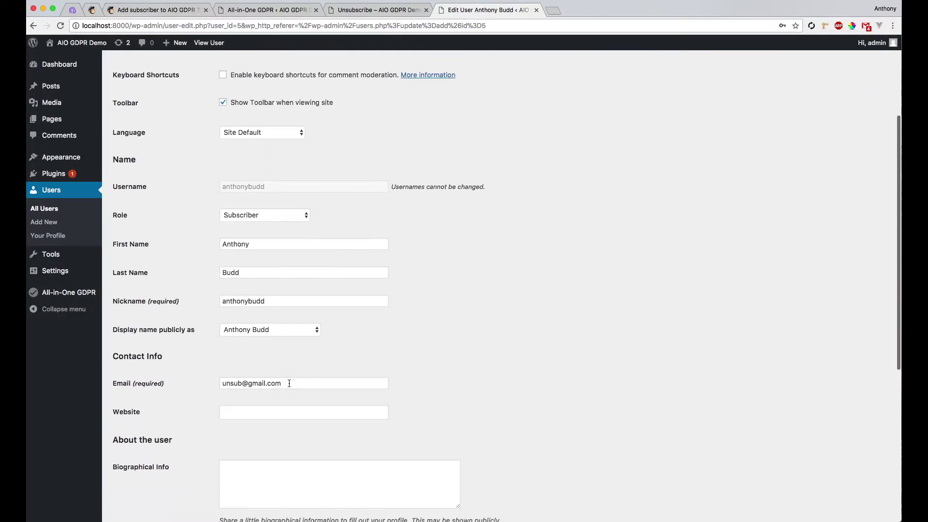
pyautogui.moveTo(290, 381); pyautogui.dragTo(221, 382)
pyautogui.press('super+c')
pyautogui.click(154, 10)
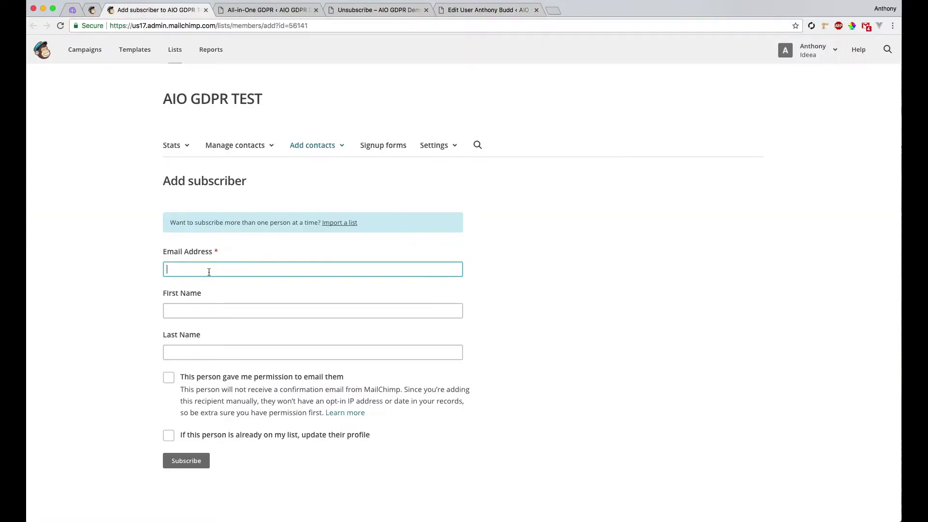
pyautogui.press('super+v')
# Step: Complete the subscriber's name and permissions, subscribe them, and reload the contacts list
pyautogui.click(202, 311)
pyautogui.write('A')
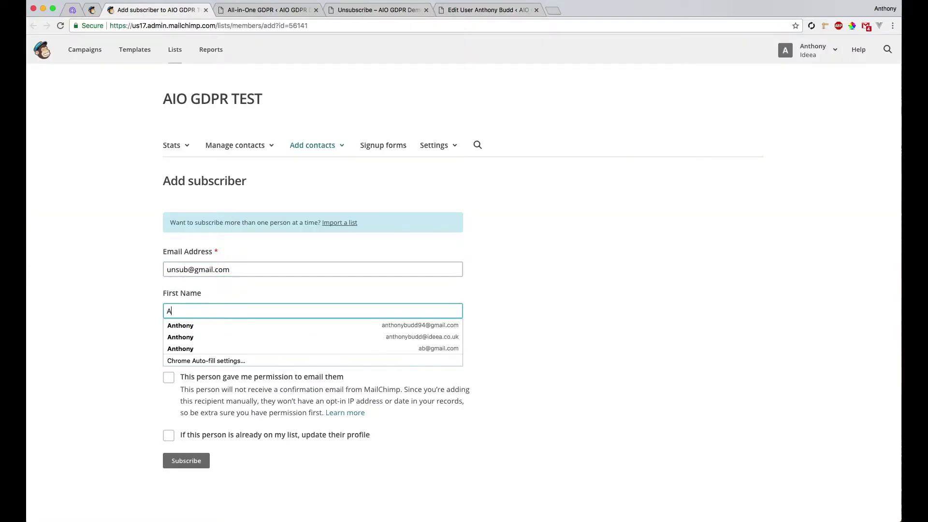
pyautogui.write('n')
pyautogui.press('Down')
pyautogui.press('Return')
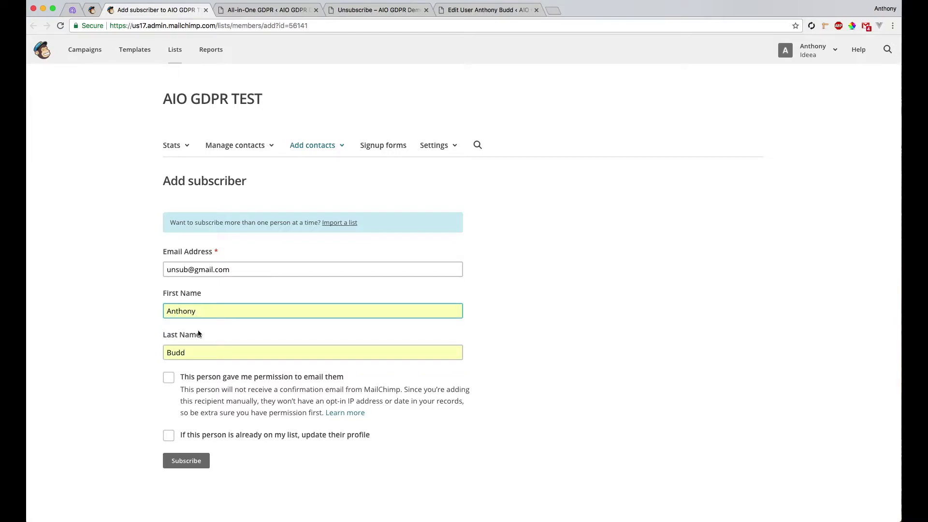
pyautogui.click(169, 377)
pyautogui.click(169, 435)
pyautogui.click(193, 462)
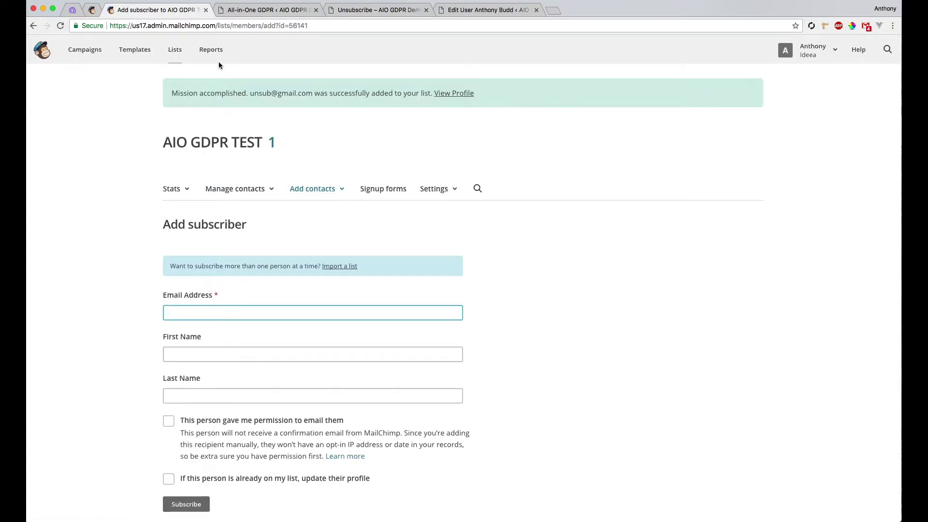
pyautogui.click(206, 10)
pyautogui.click(94, 9)
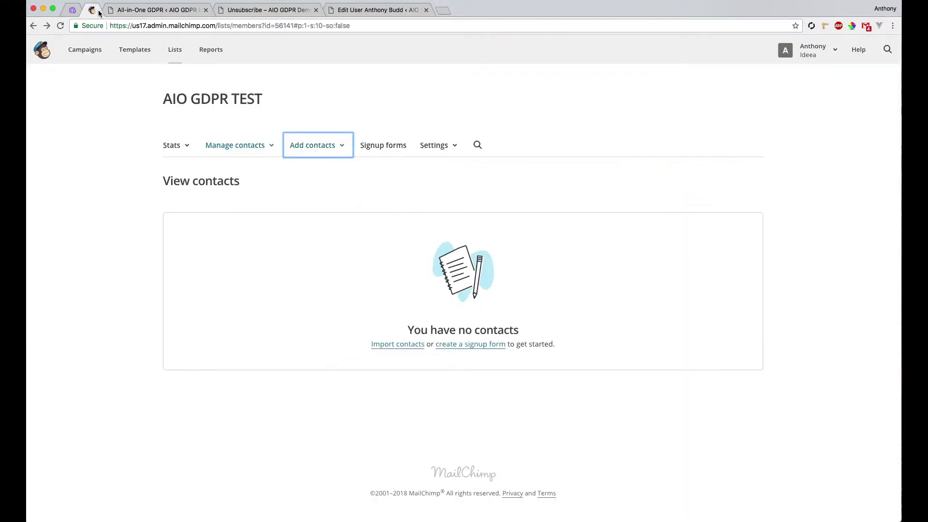
pyautogui.press('super+r')
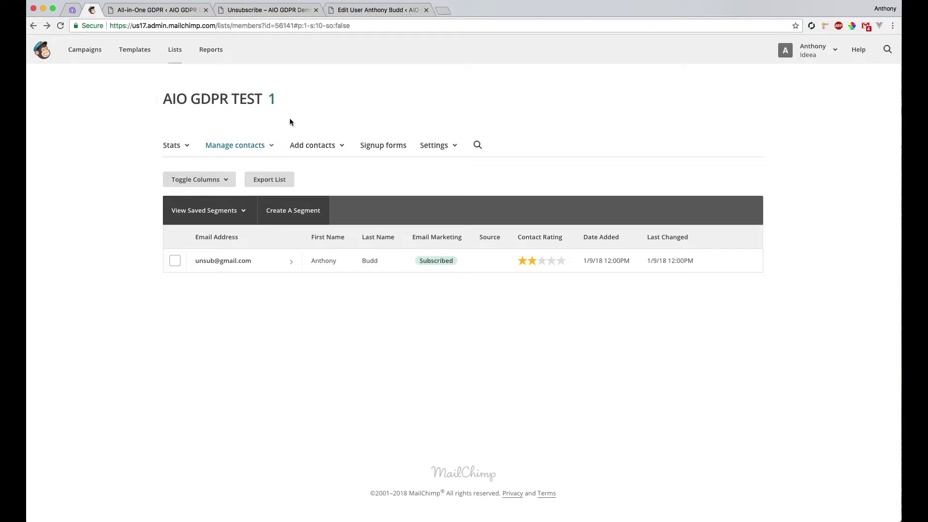
# Step: Go to Mailchimp's Account > Extras > API keys and select the API key to copy
pyautogui.click(809, 59)
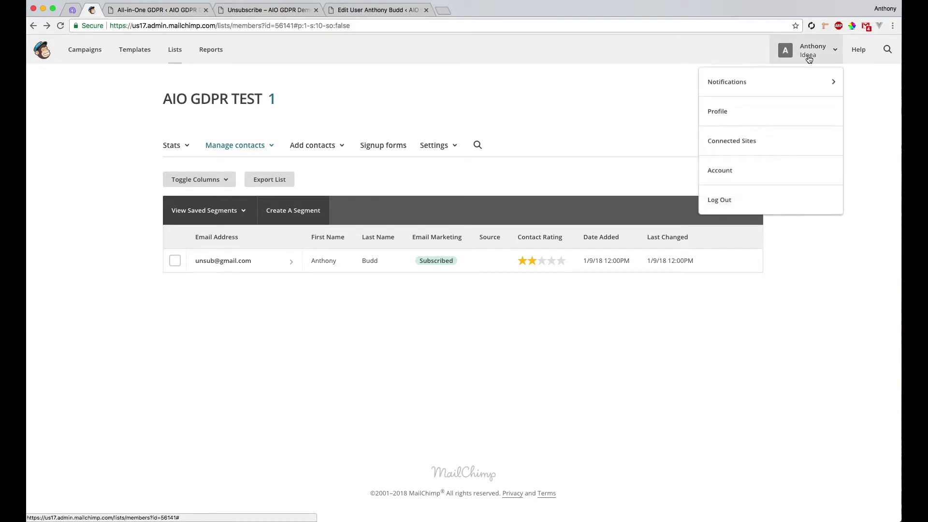
pyautogui.click(760, 170)
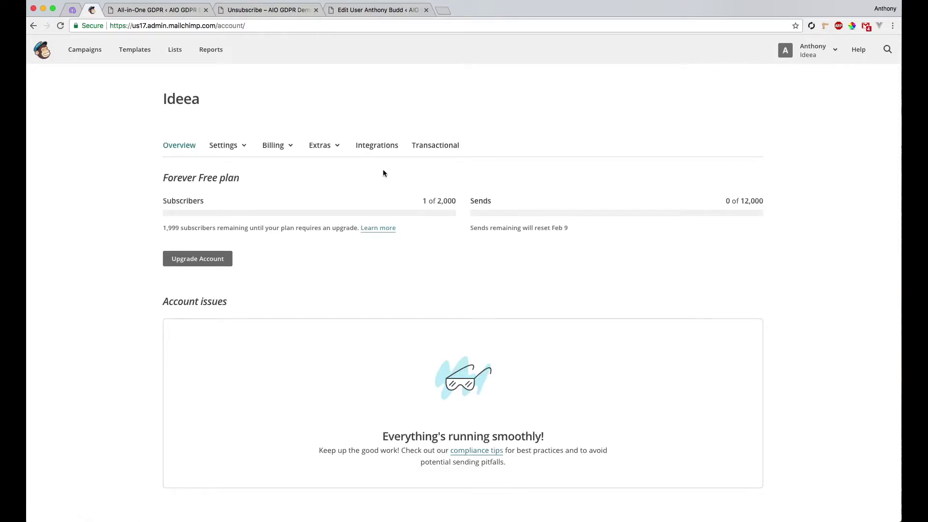
pyautogui.click(327, 147)
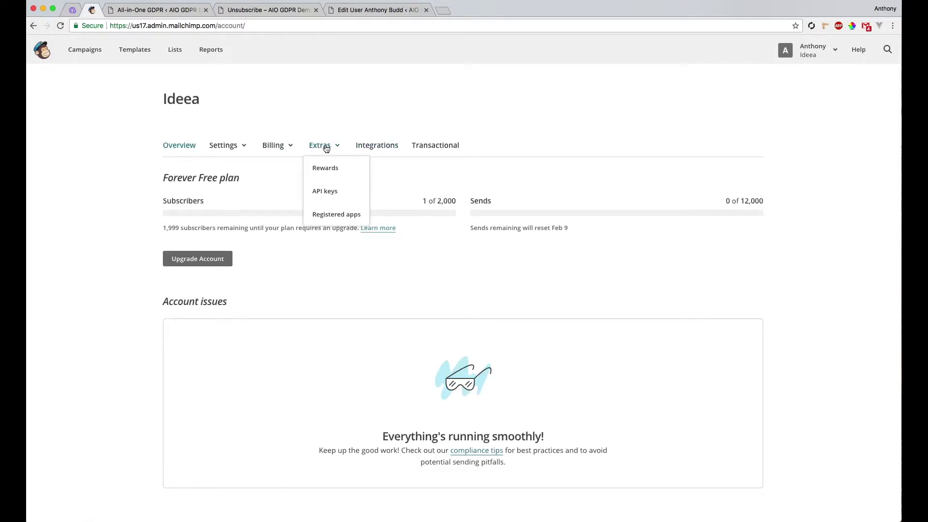
pyautogui.click(330, 193)
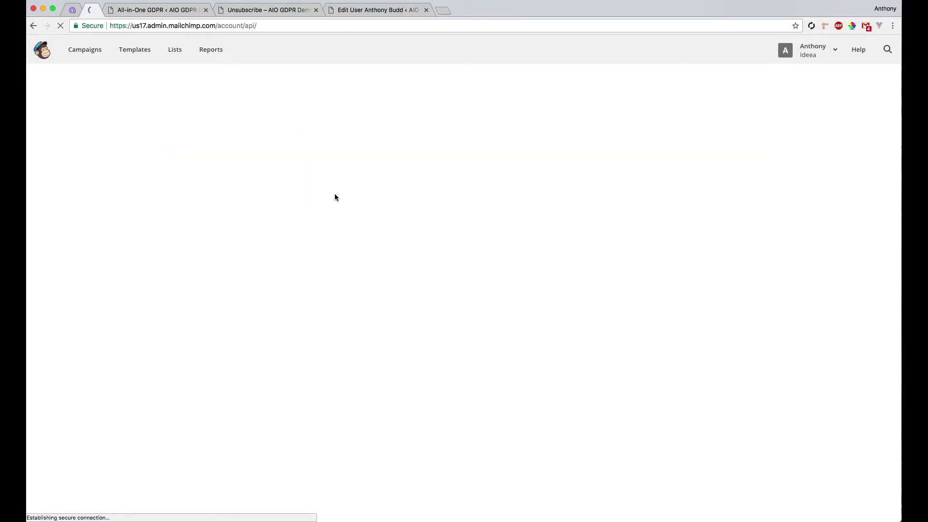
pyautogui.click(541, 400)
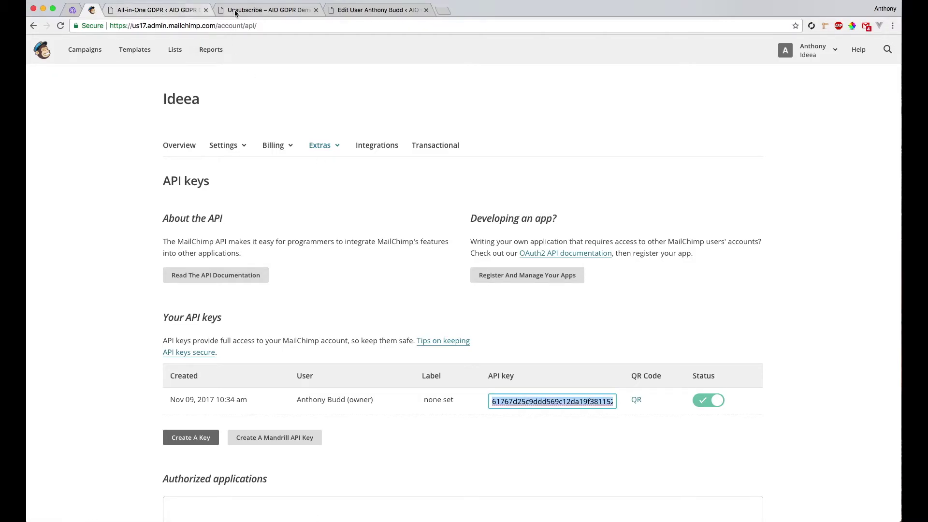
pyautogui.click(161, 10)
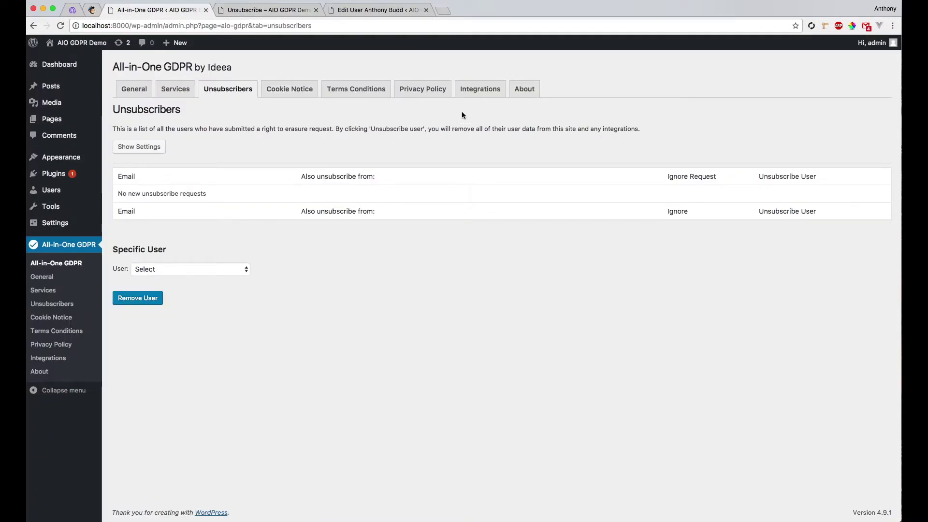
# Step: Paste the key into the Integrations' Mailchimp API Token field and save the changes
pyautogui.click(480, 92)
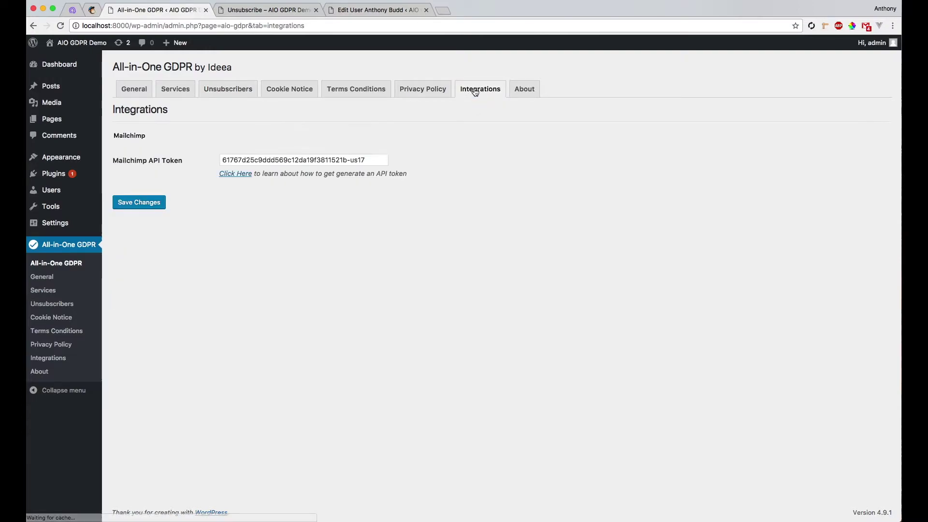
pyautogui.click(222, 161)
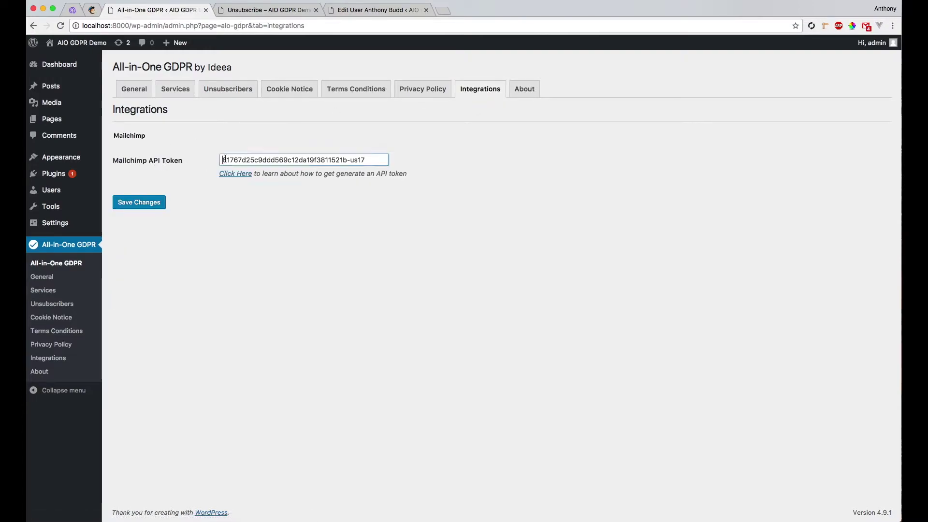
pyautogui.click(293, 238)
pyautogui.click(139, 201)
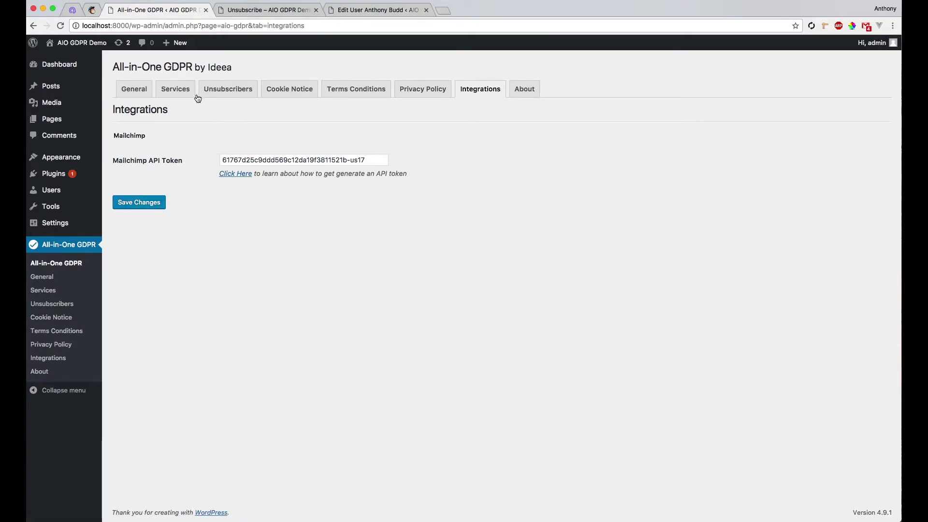
pyautogui.click(223, 93)
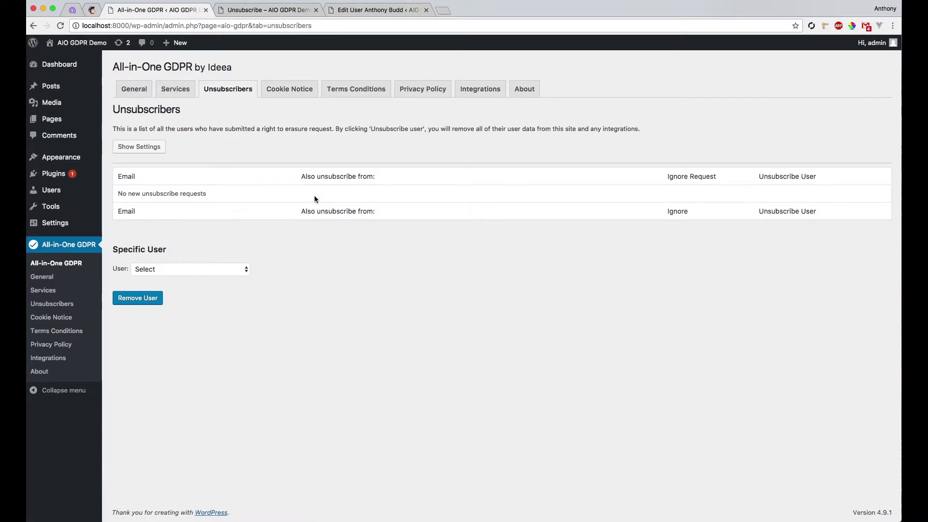
pyautogui.click(269, 10)
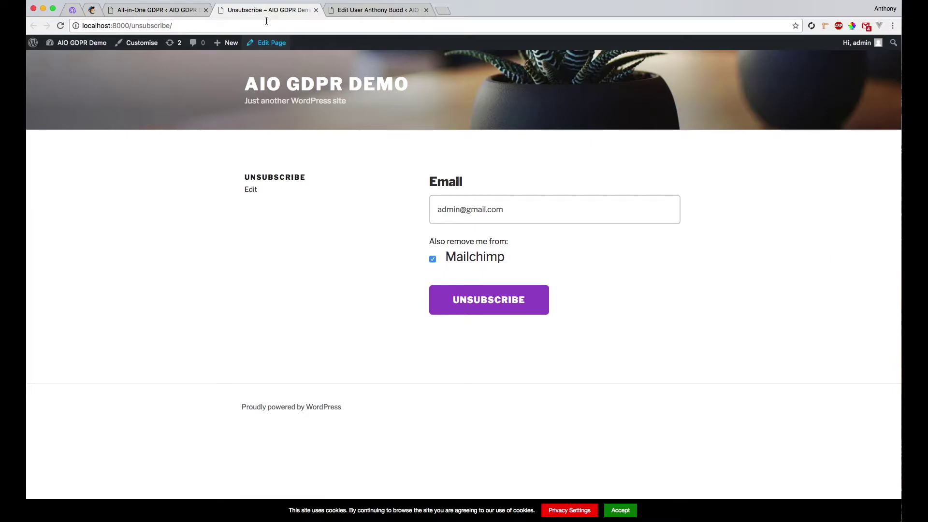
# Step: Load localhost:8000/unsubscribe in a new private browsing window
pyautogui.press('super+shift+n')
pyautogui.write('lo')
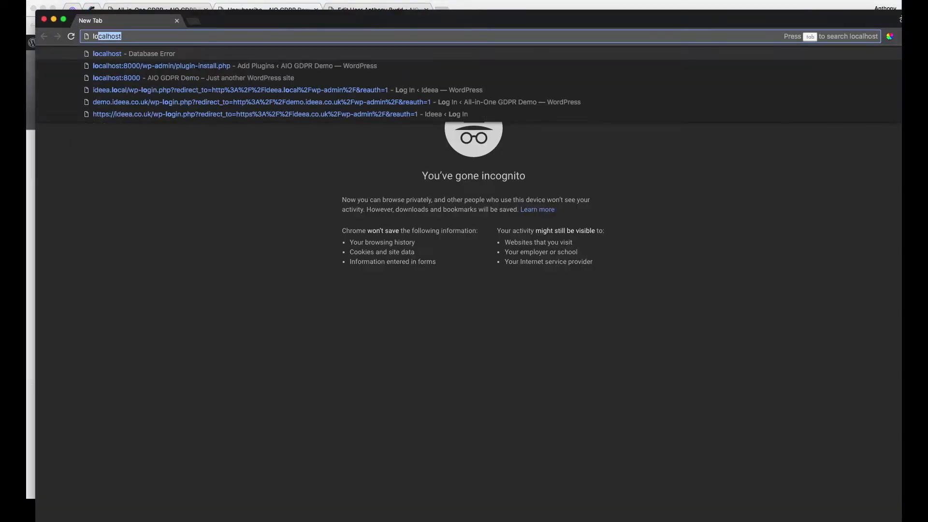
pyautogui.write('calhost:8000/un')
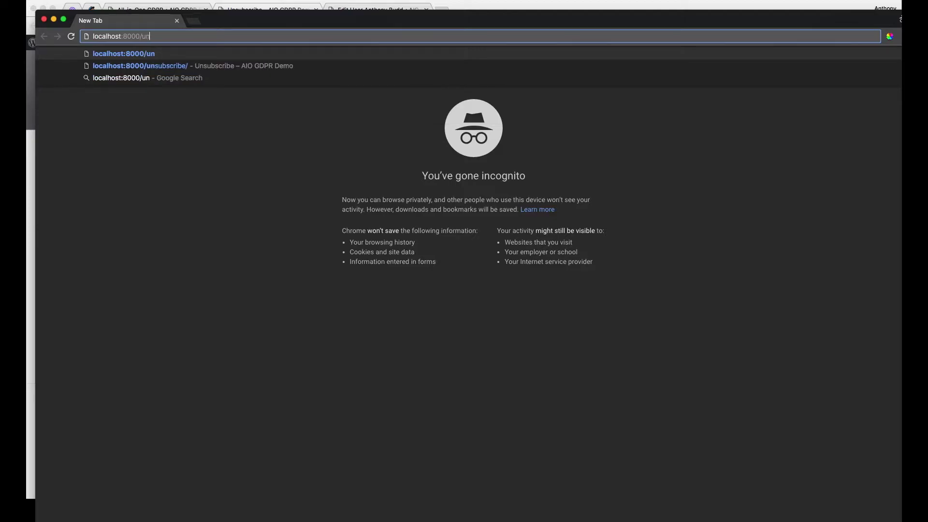
pyautogui.press('Down')
pyautogui.press('Return')
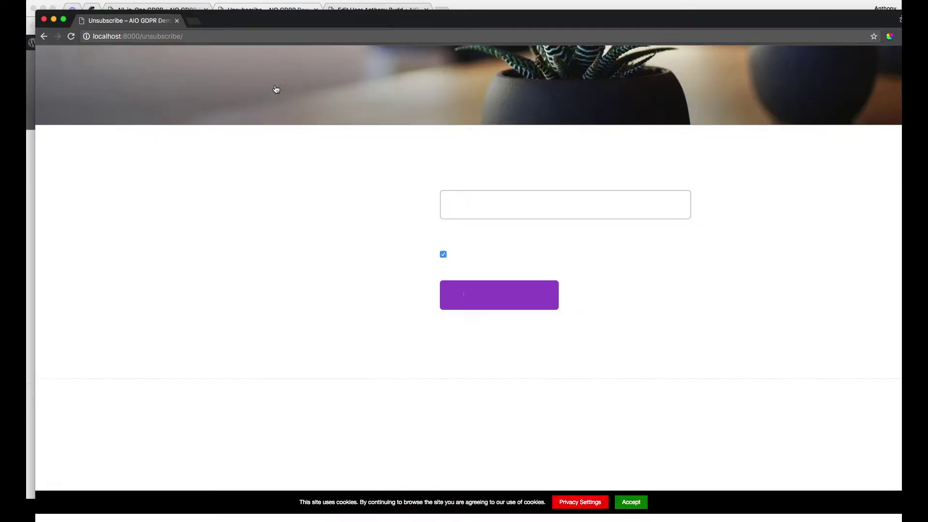
# Step: Submit the form with the test email and Mailchimp removal ticked, then close the window
pyautogui.click(475, 204)
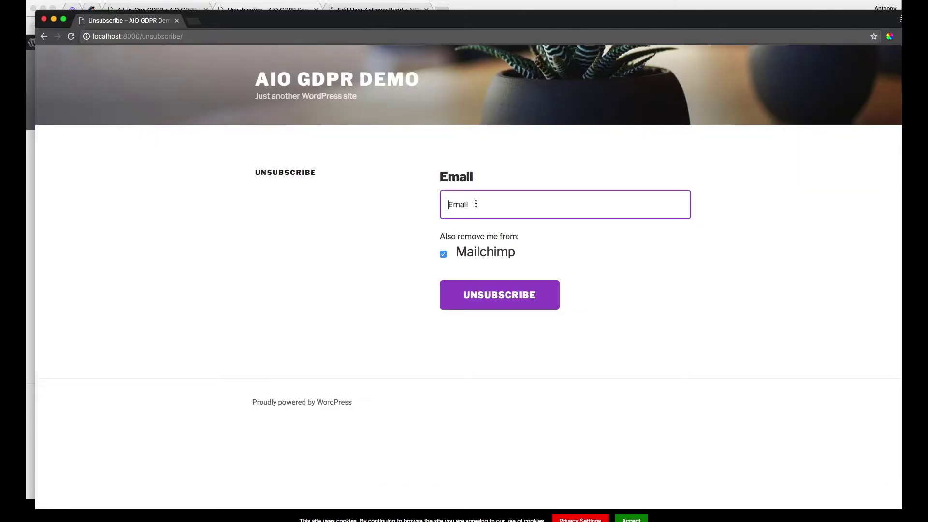
pyautogui.write('unsub')
pyautogui.press('Down')
pyautogui.press('Return')
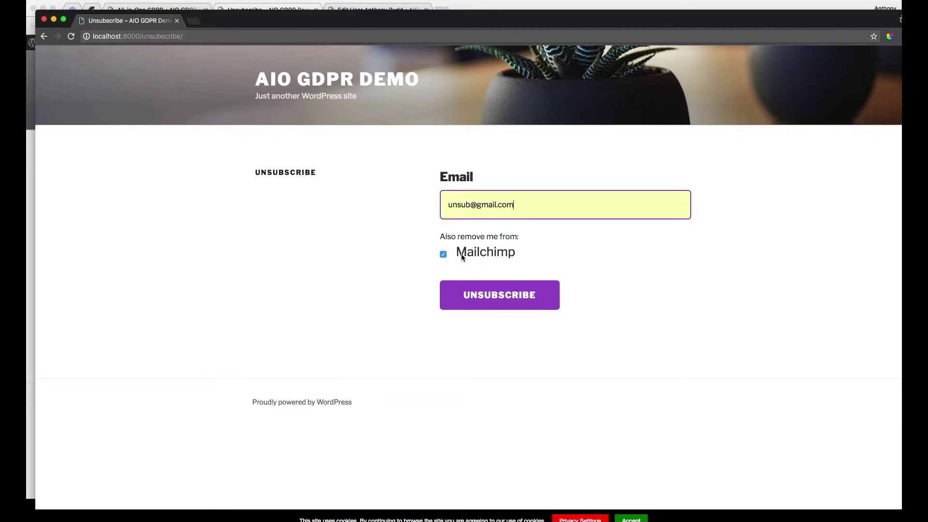
pyautogui.click(487, 304)
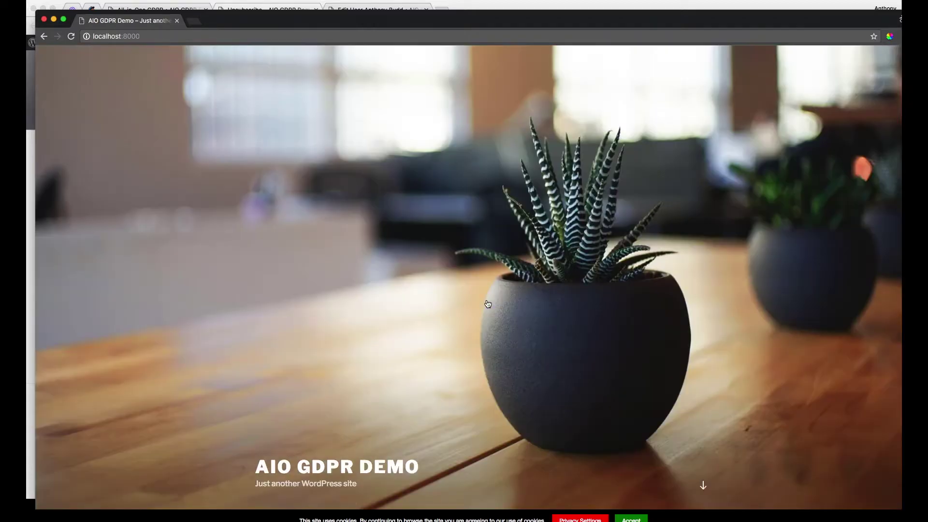
pyautogui.scroll(-3, 487, 303)
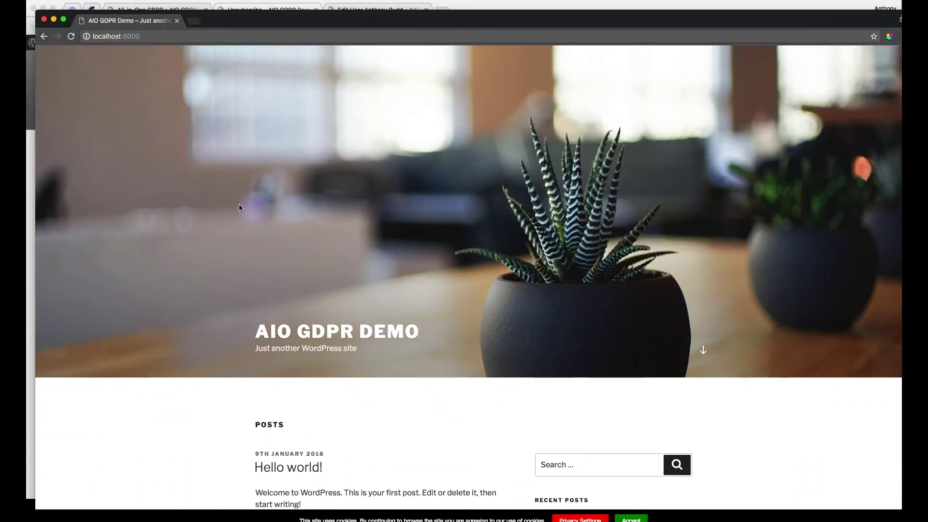
pyautogui.click(165, 38)
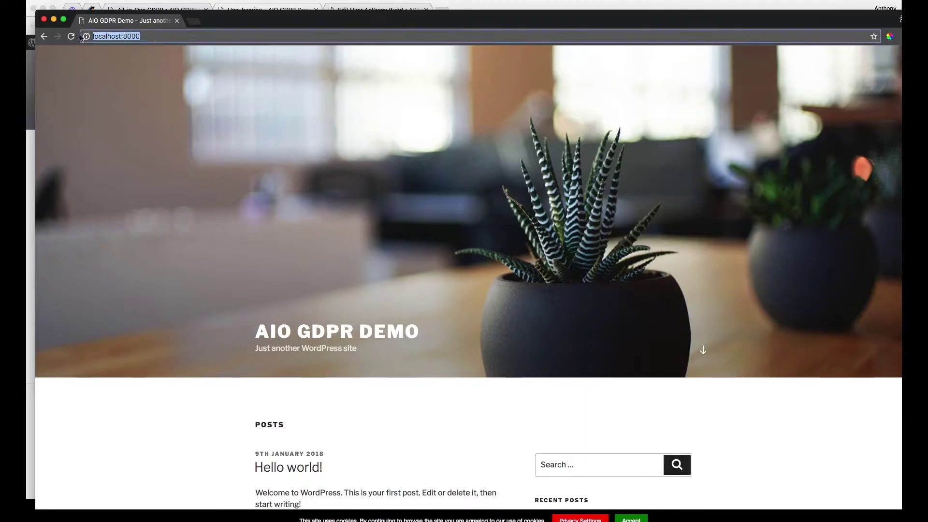
pyautogui.click(44, 19)
# Step: Reload Unsubscribers to see the test email's new request, then check the Users list
pyautogui.click(181, 10)
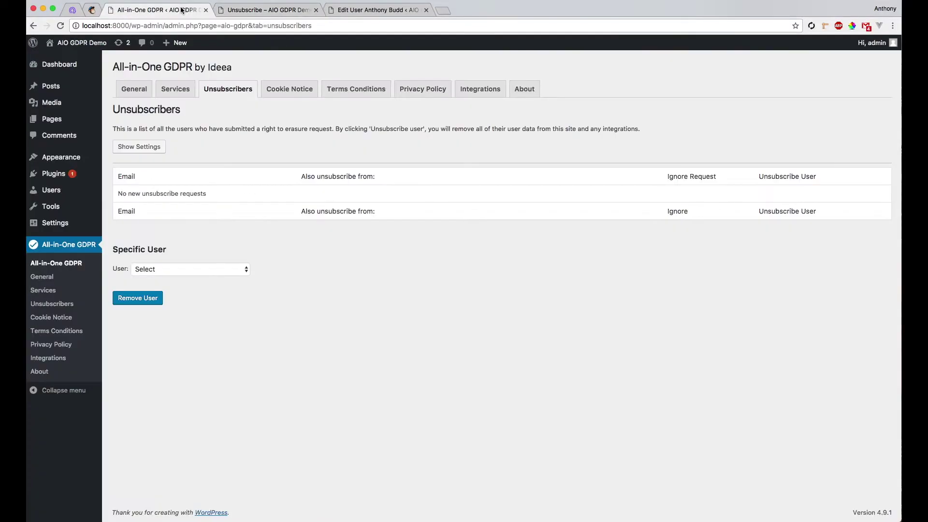
pyautogui.press('super+r')
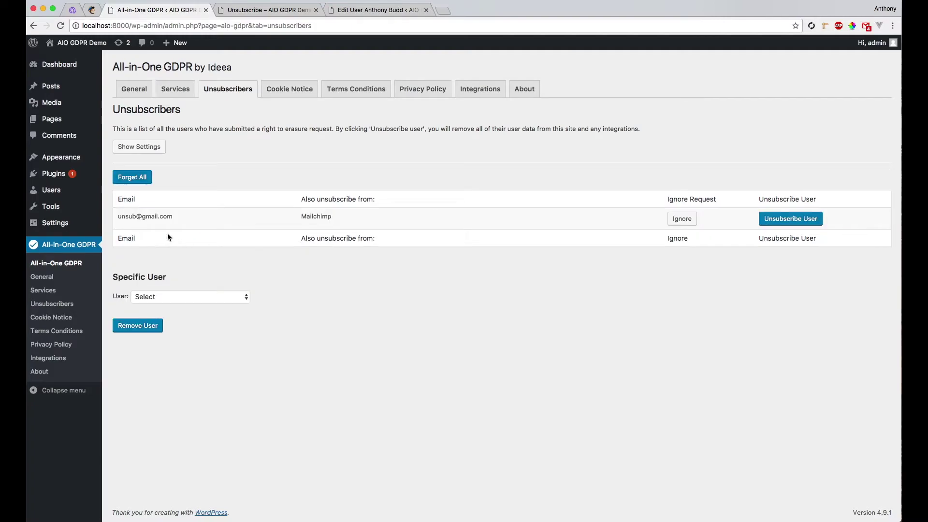
pyautogui.moveTo(118, 217); pyautogui.dragTo(172, 218)
pyautogui.click(321, 303)
pyautogui.click(364, 9)
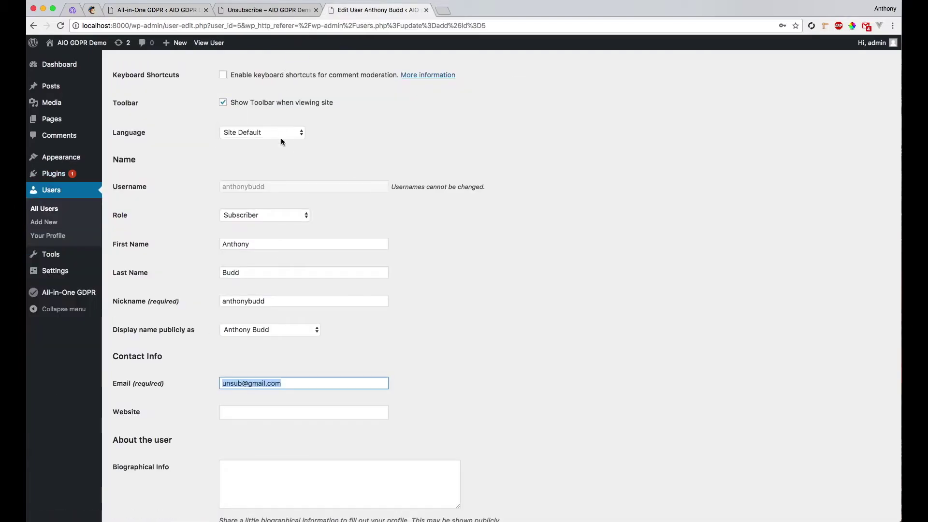
pyautogui.click(58, 194)
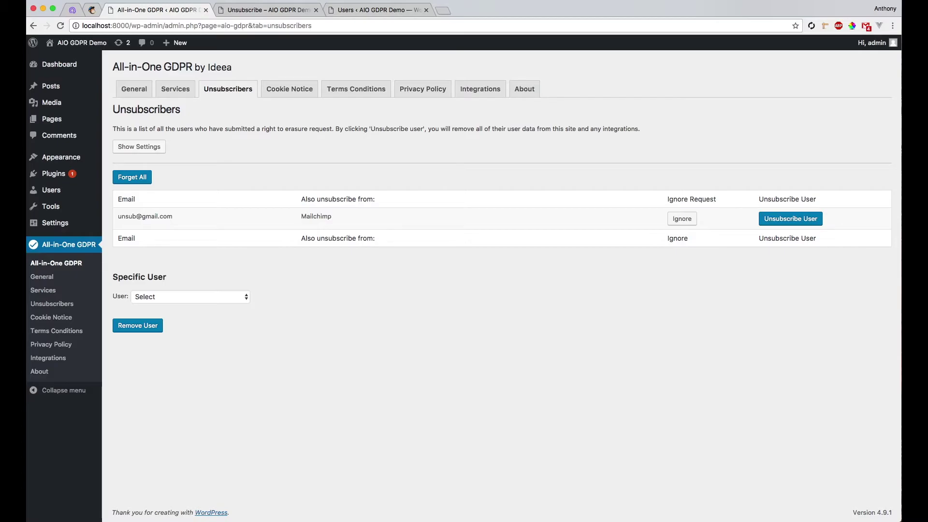
pyautogui.press('super+Tab')
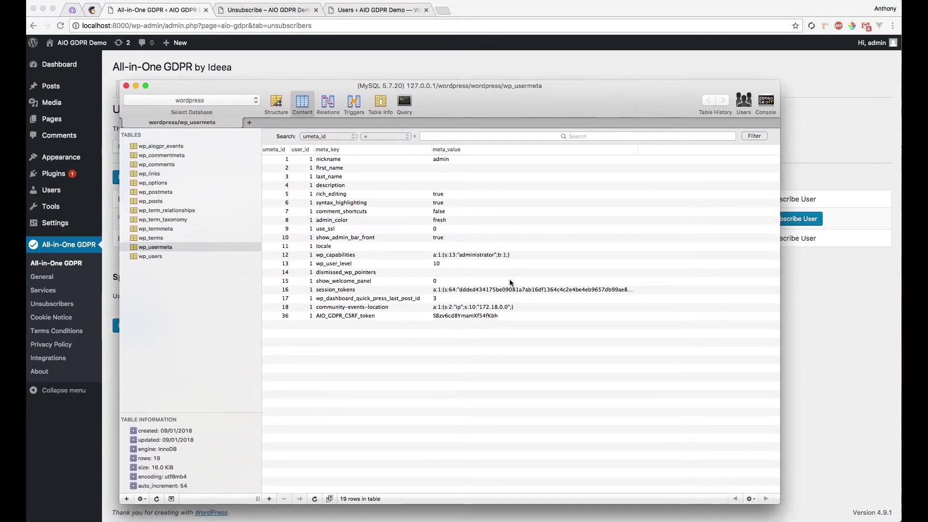
# Step: Reposition the Sequel Pro window and inspect the test user's wp_usermeta rows
pyautogui.click(522, 281)
pyautogui.moveTo(511, 97); pyautogui.dragTo(515, 51)
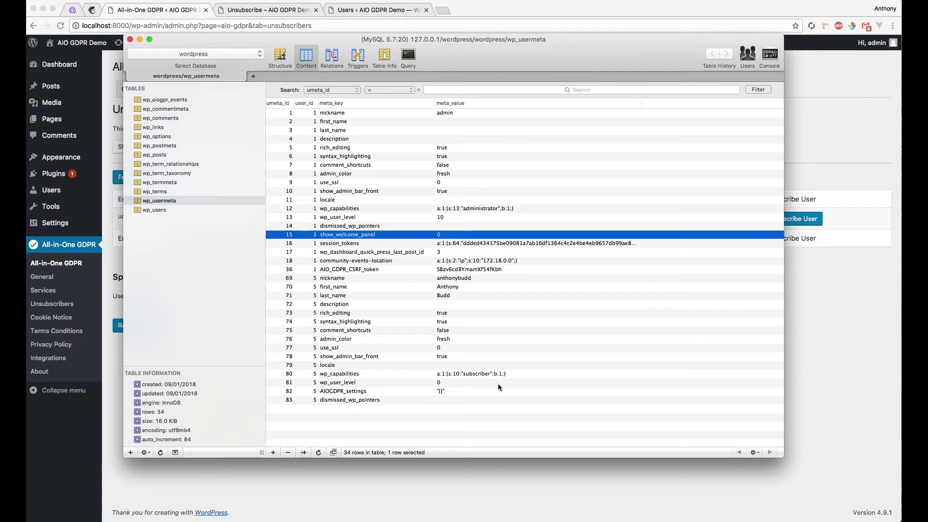
pyautogui.click(348, 139)
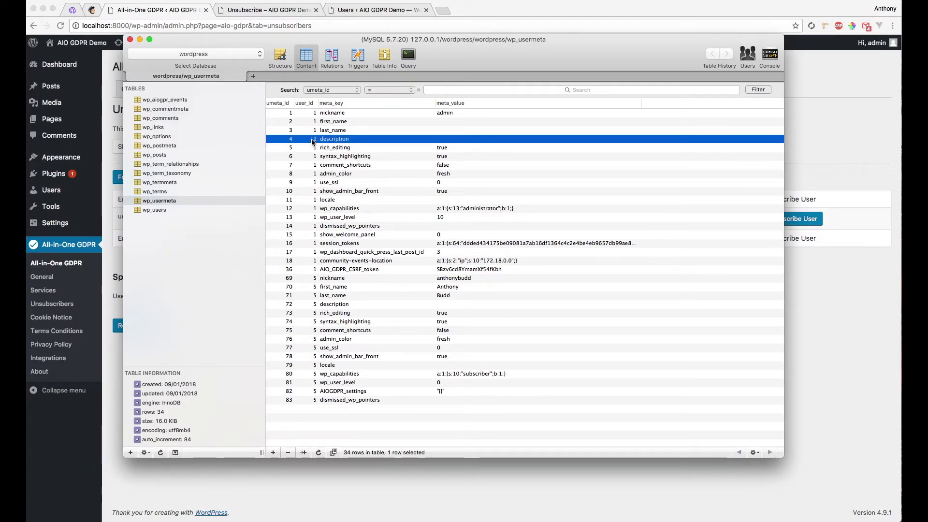
pyautogui.click(409, 121)
pyautogui.click(406, 114)
pyautogui.click(330, 339)
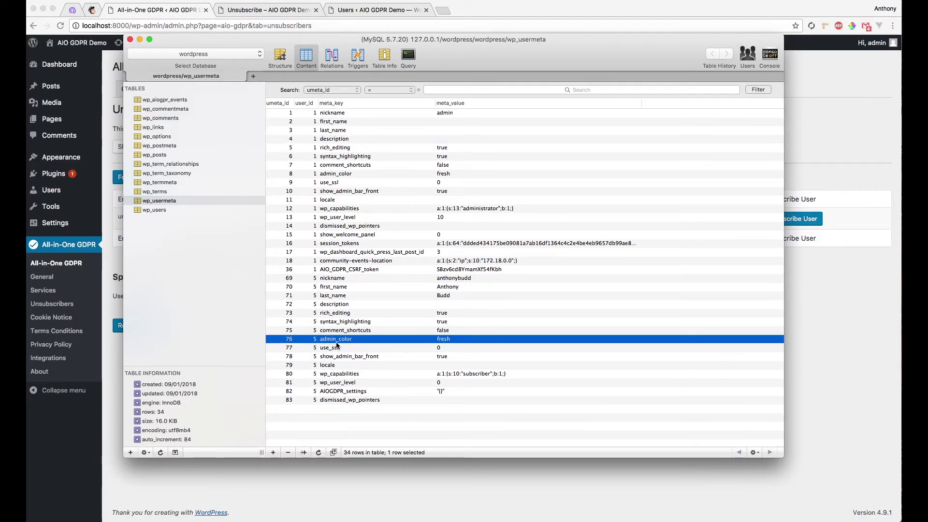
pyautogui.click(451, 279)
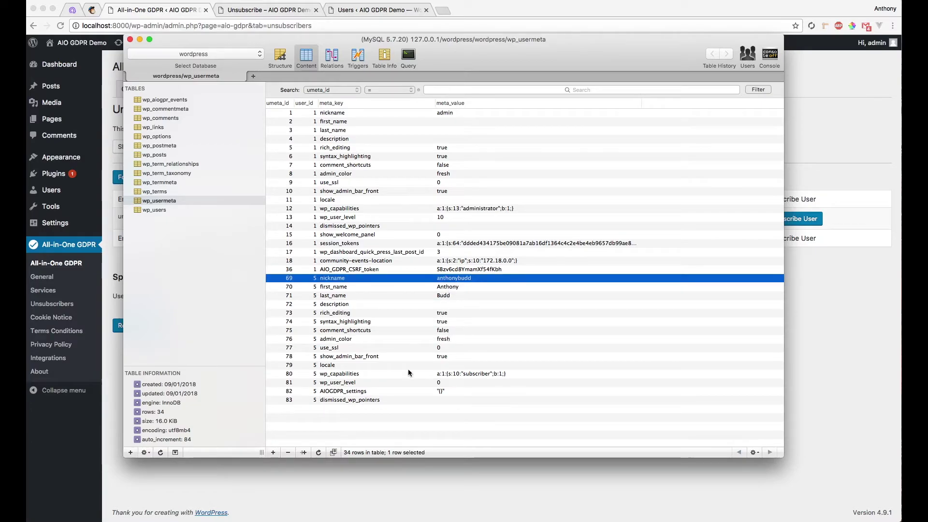
# Step: Add a wp_usermeta row for user_id 5 with meta_key ip and value 192.168.1.1
pyautogui.click(273, 453)
pyautogui.press('Tab')
pyautogui.write('5')
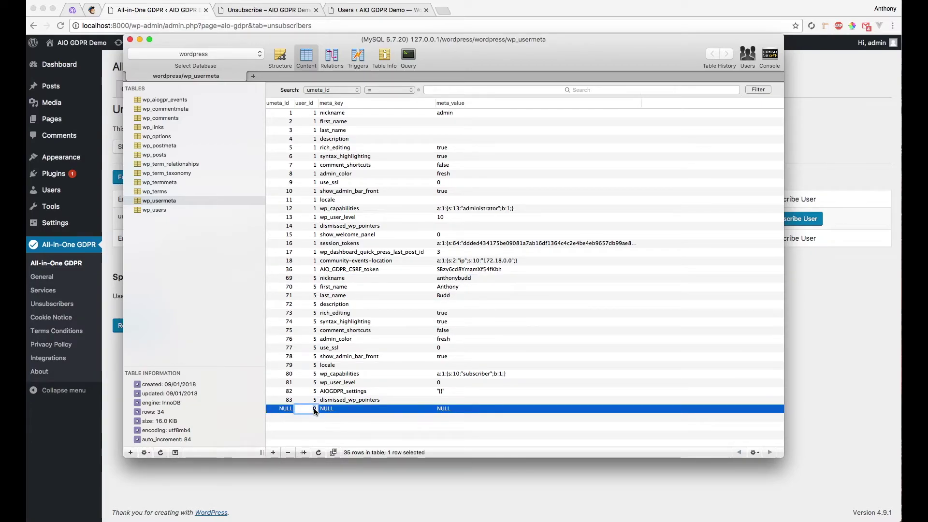
pyautogui.press('Tab')
pyautogui.write('ip')
pyautogui.press('Tab')
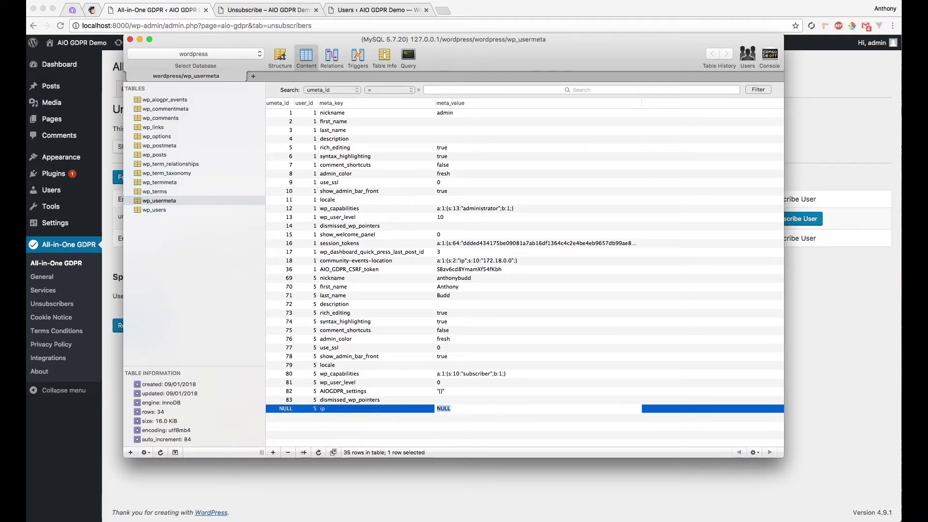
pyautogui.write('19')
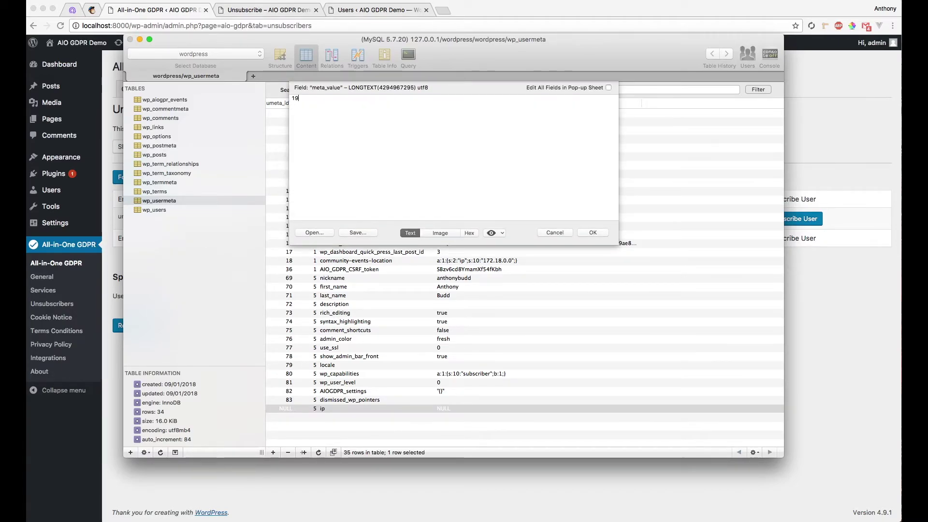
pyautogui.write('2.168.1.1')
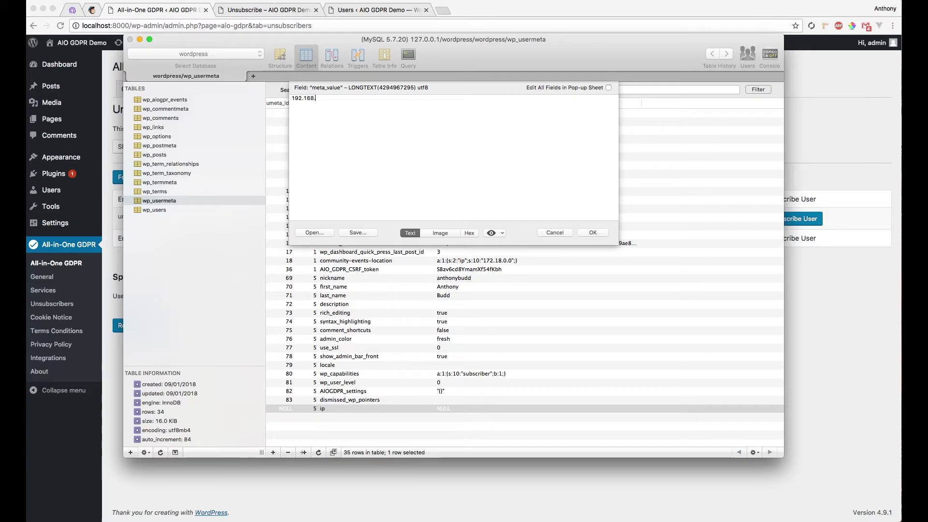
pyautogui.click(591, 232)
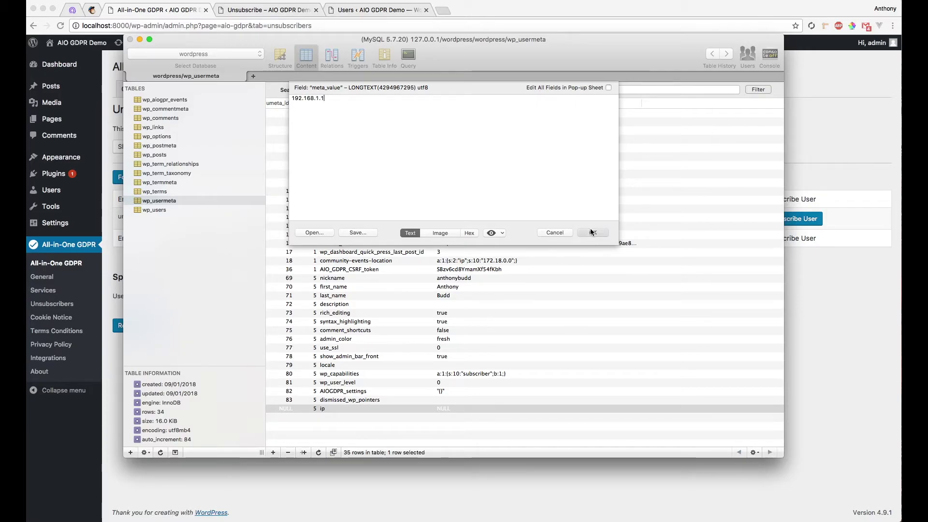
pyautogui.doubleClick(301, 438)
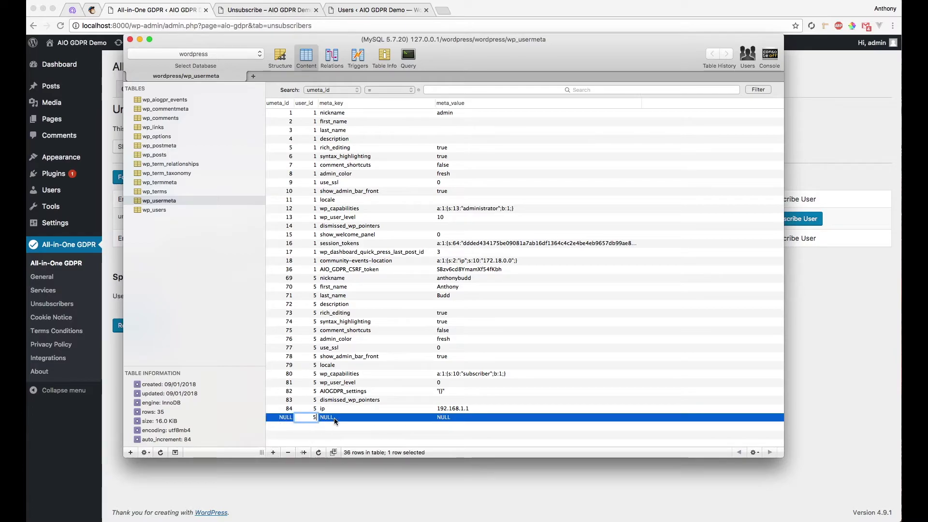
pyautogui.doubleClick(317, 418)
pyautogui.write('5')
pyautogui.press('Tab')
pyautogui.write('post_code')
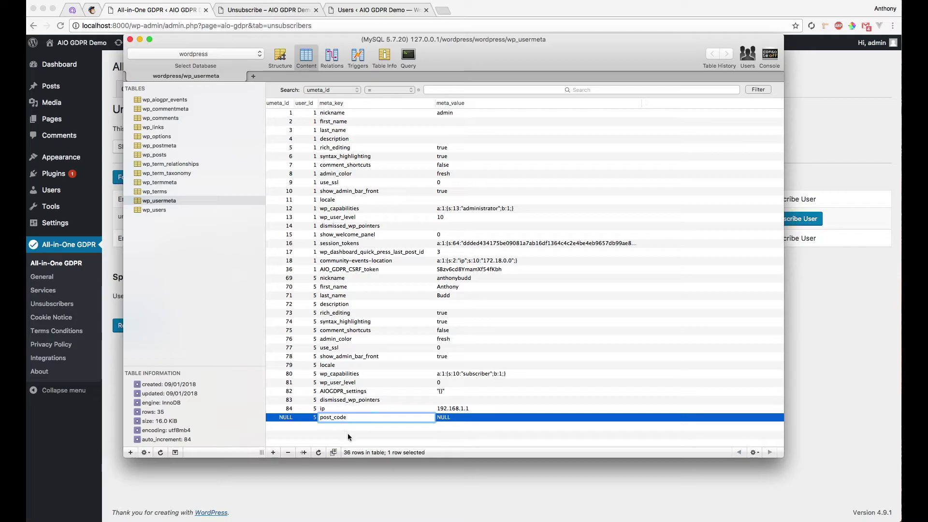
pyautogui.press('Return')
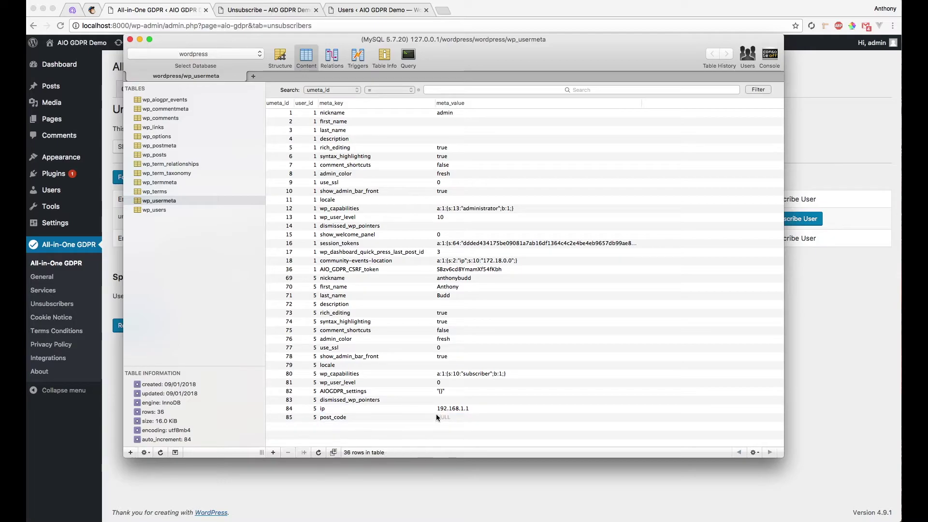
pyautogui.doubleClick(443, 418)
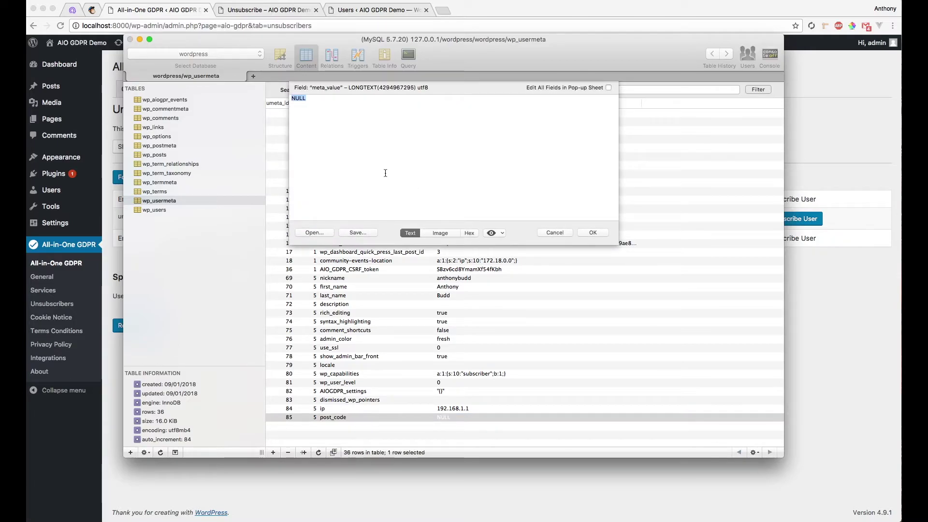
pyautogui.write('E14 3QY')
pyautogui.click(592, 232)
# Step: Review user 5's metadata, pointing out the new ip and post_code rows
pyautogui.click(580, 278)
pyautogui.click(575, 348)
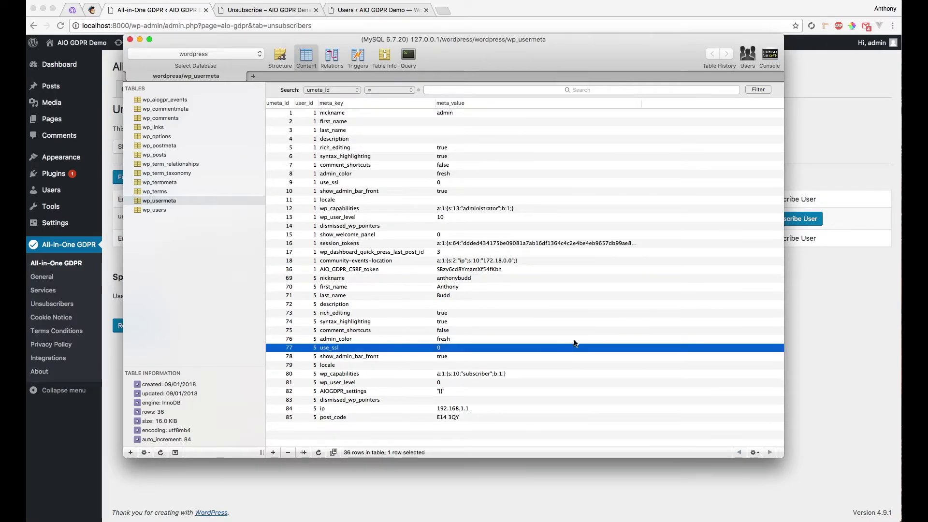
pyautogui.click(396, 409)
pyautogui.click(360, 417)
pyautogui.click(358, 410)
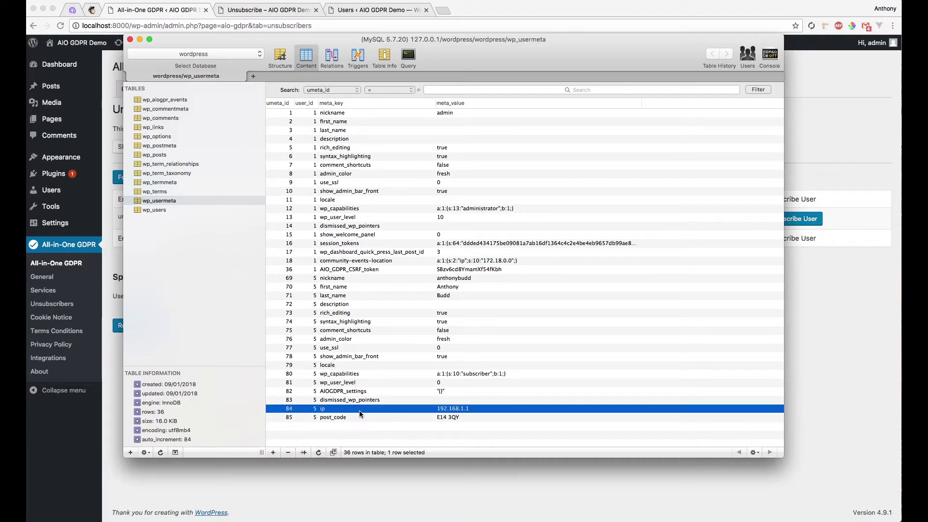
pyautogui.click(356, 417)
pyautogui.click(359, 410)
pyautogui.click(359, 420)
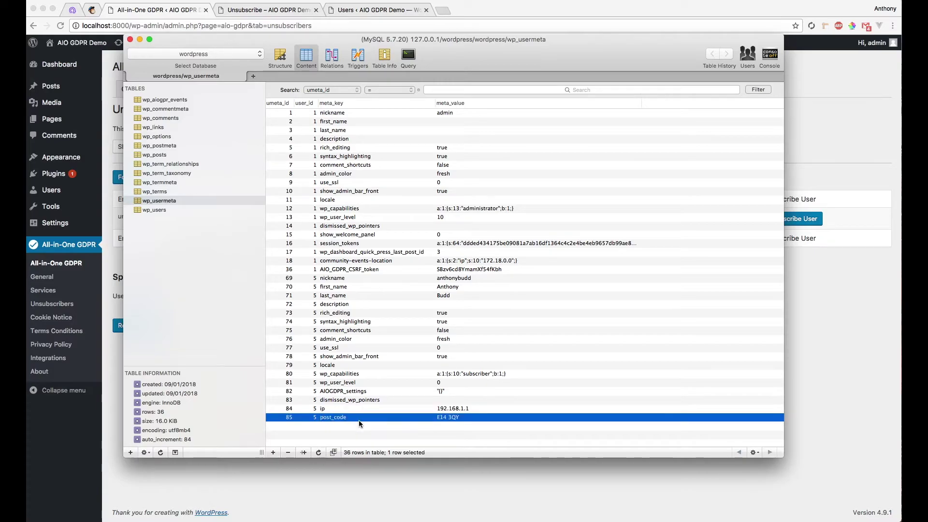
pyautogui.click(346, 486)
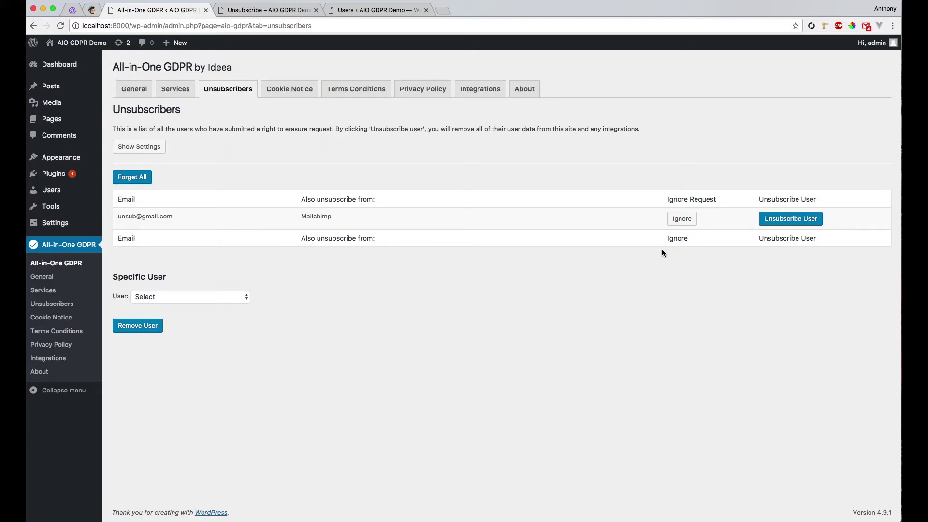
# Step: Process the test email's request with Unsubscribe User, leaving no requests pending
pyautogui.click(790, 221)
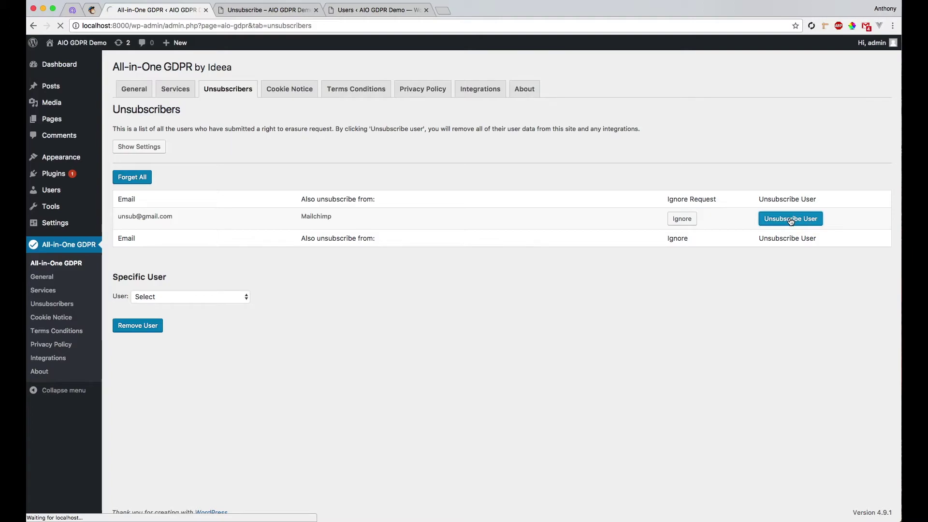
pyautogui.moveTo(794, 199); pyautogui.dragTo(111, 190)
pyautogui.click(226, 255)
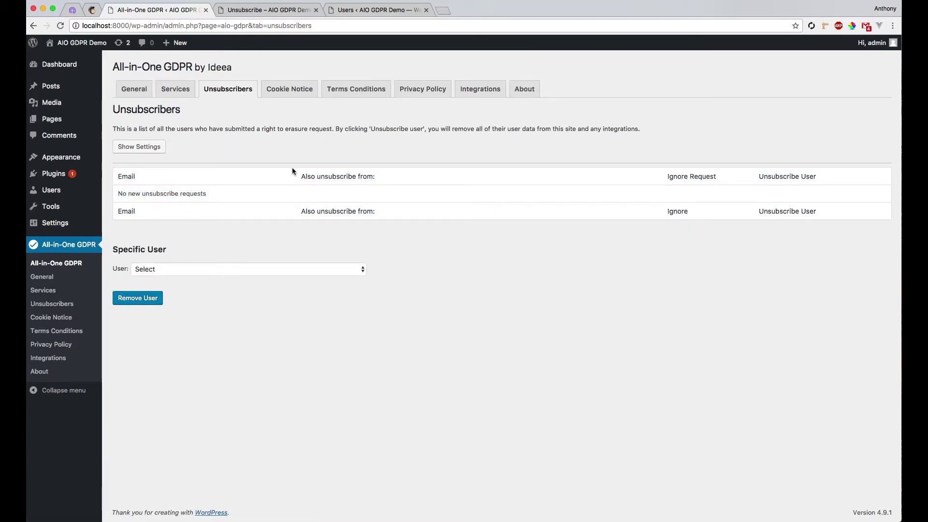
# Step: Reload the Users list and highlight the user now shown as 'Deleted Deleted' with no role
pyautogui.click(352, 14)
pyautogui.press('super+r')
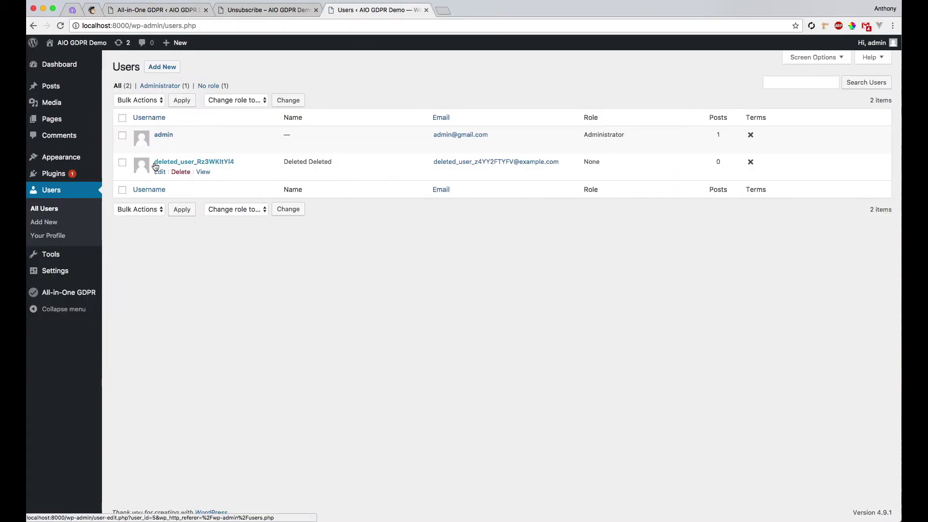
pyautogui.moveTo(153, 161); pyautogui.dragTo(575, 160)
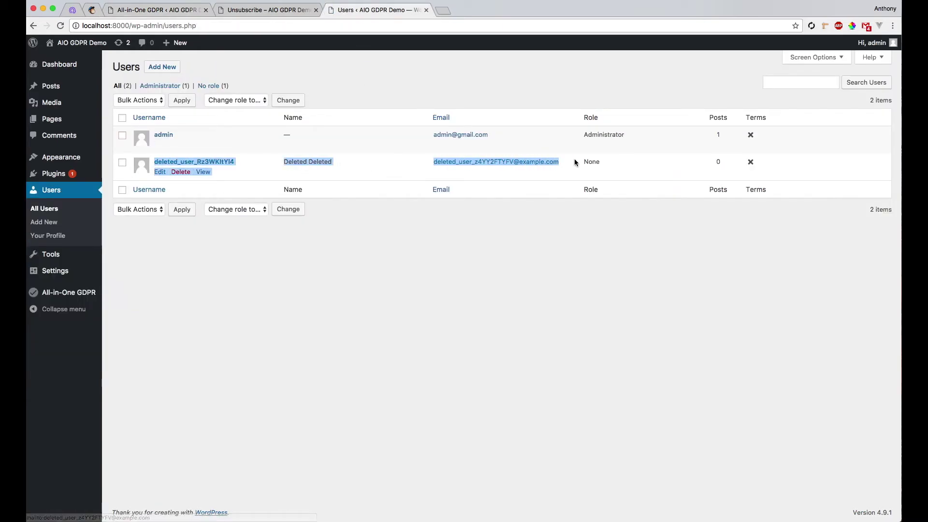
pyautogui.click(479, 251)
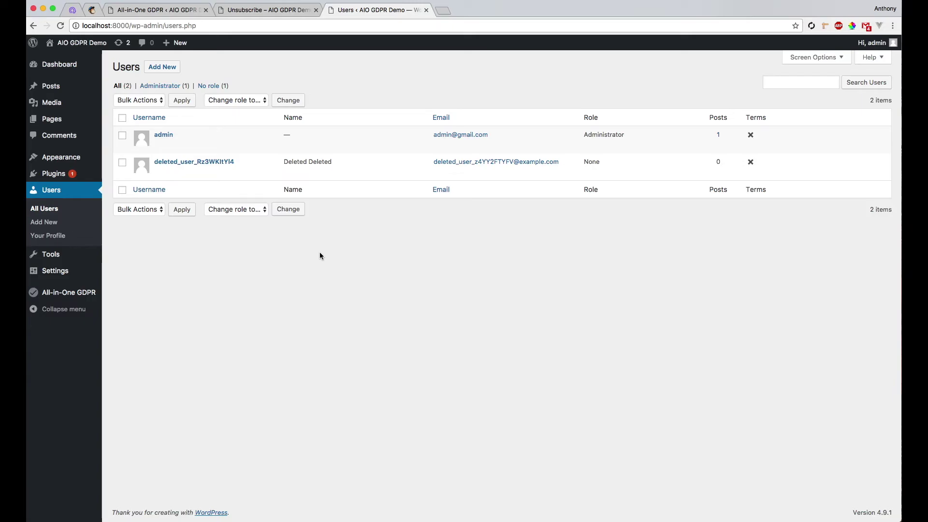
pyautogui.press('super+Tab')
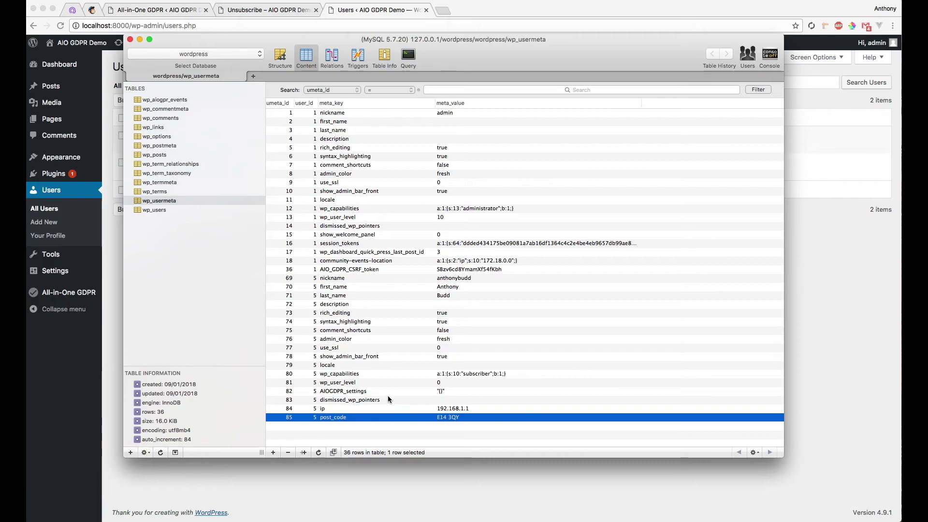
pyautogui.click(388, 395)
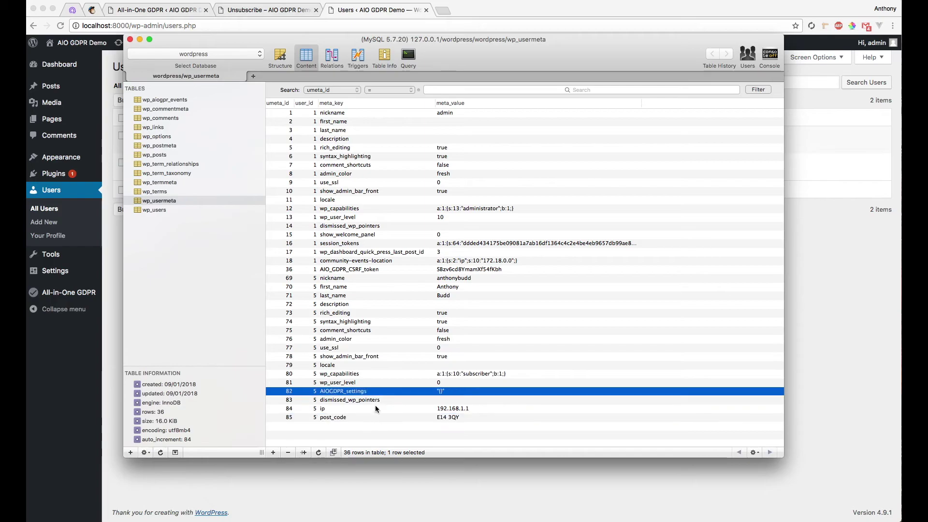
pyautogui.click(368, 408)
pyautogui.click(337, 416)
pyautogui.click(457, 409)
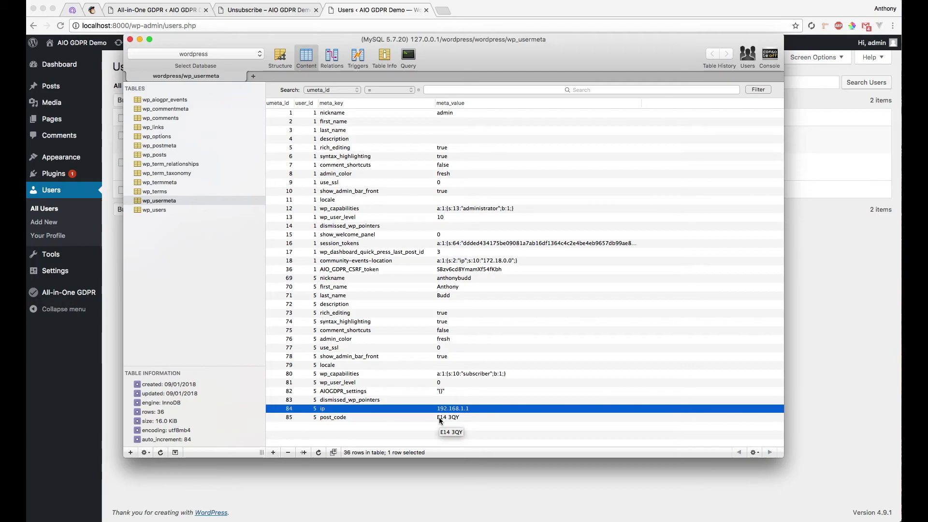
pyautogui.click(380, 432)
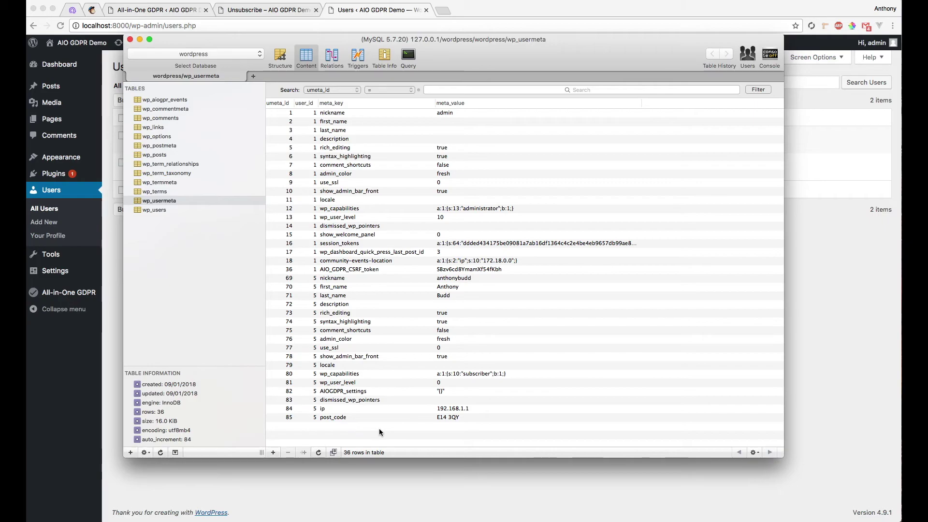
# Step: Refresh wp_usermeta, confirm user 5's first_name, last_name and post_code read Deleted, then hide Sequel Pro
pyautogui.press('super+r')
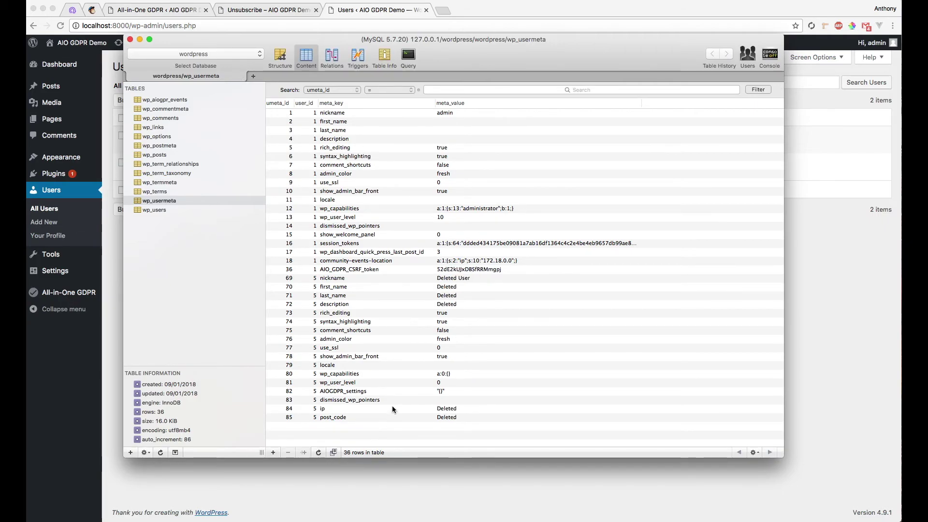
pyautogui.click(332, 289)
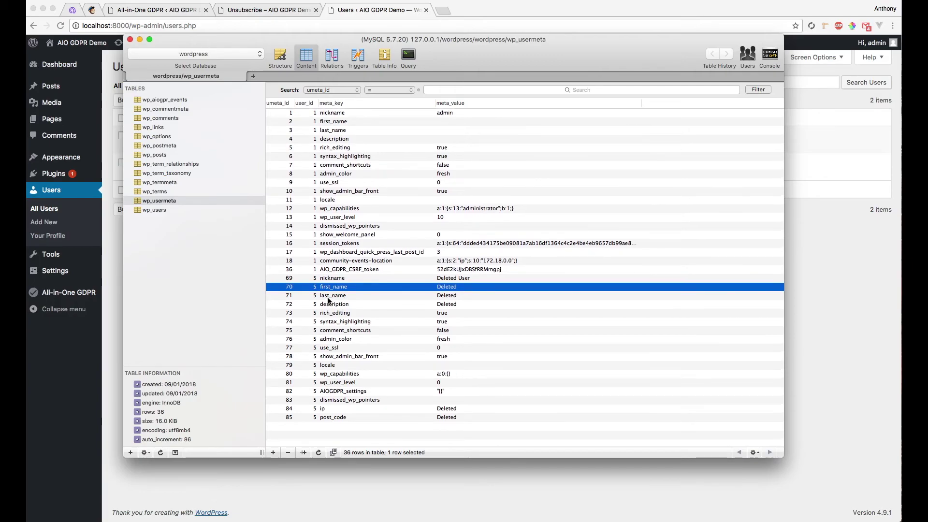
pyautogui.click(328, 299)
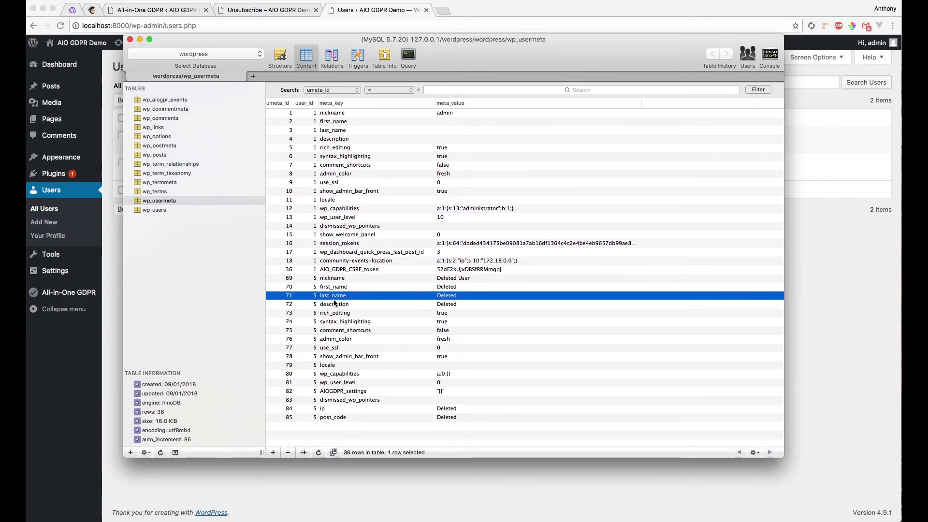
pyautogui.click(339, 290)
pyautogui.click(335, 297)
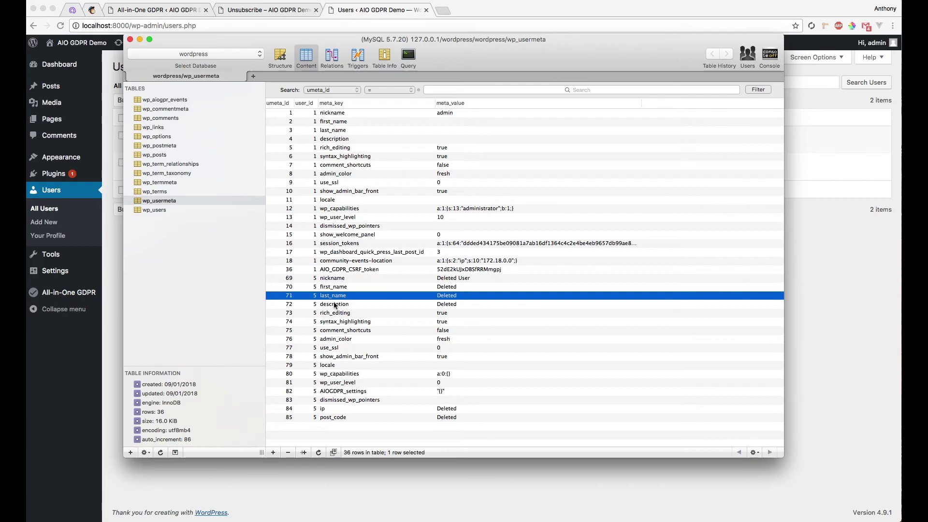
pyautogui.click(332, 416)
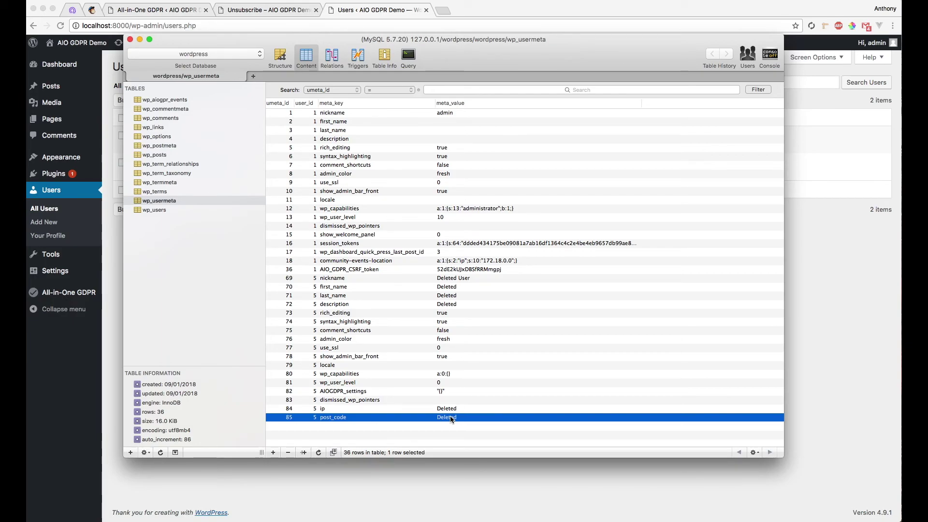
pyautogui.click(425, 474)
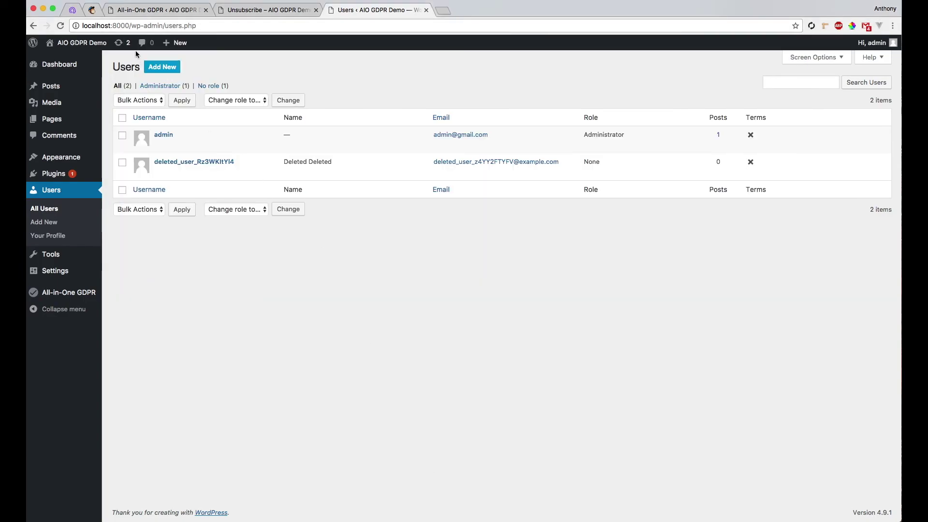
# Step: Return in Mailchimp to the AIO GDPR TEST list's contacts page, now showing no contacts
pyautogui.click(92, 9)
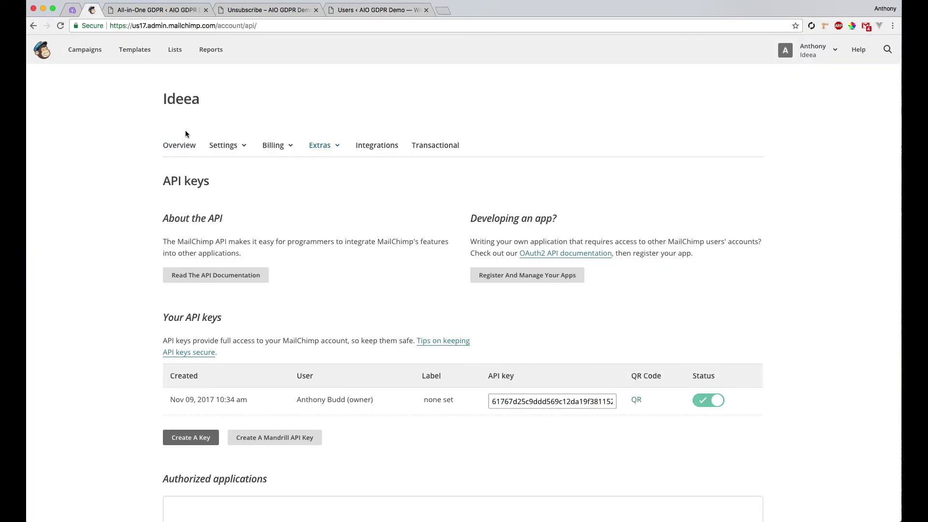
pyautogui.click(33, 25)
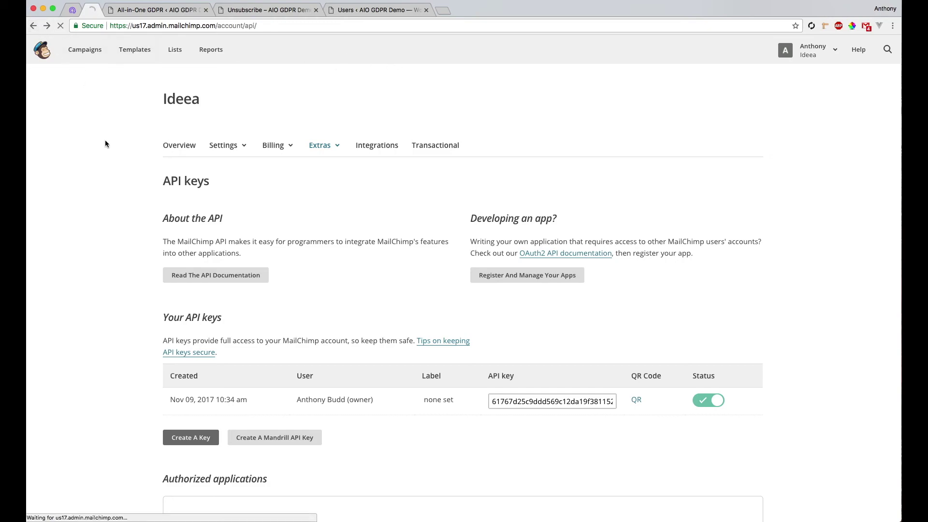
pyautogui.click(33, 26)
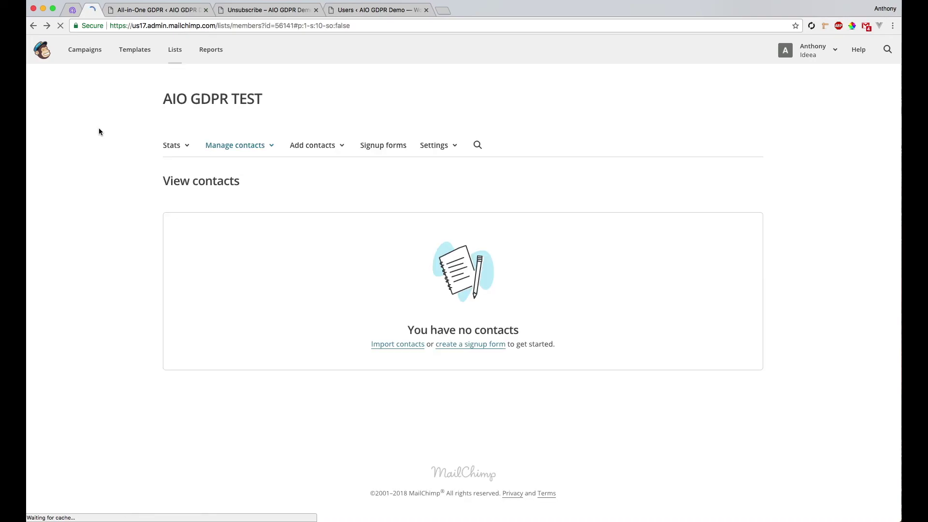